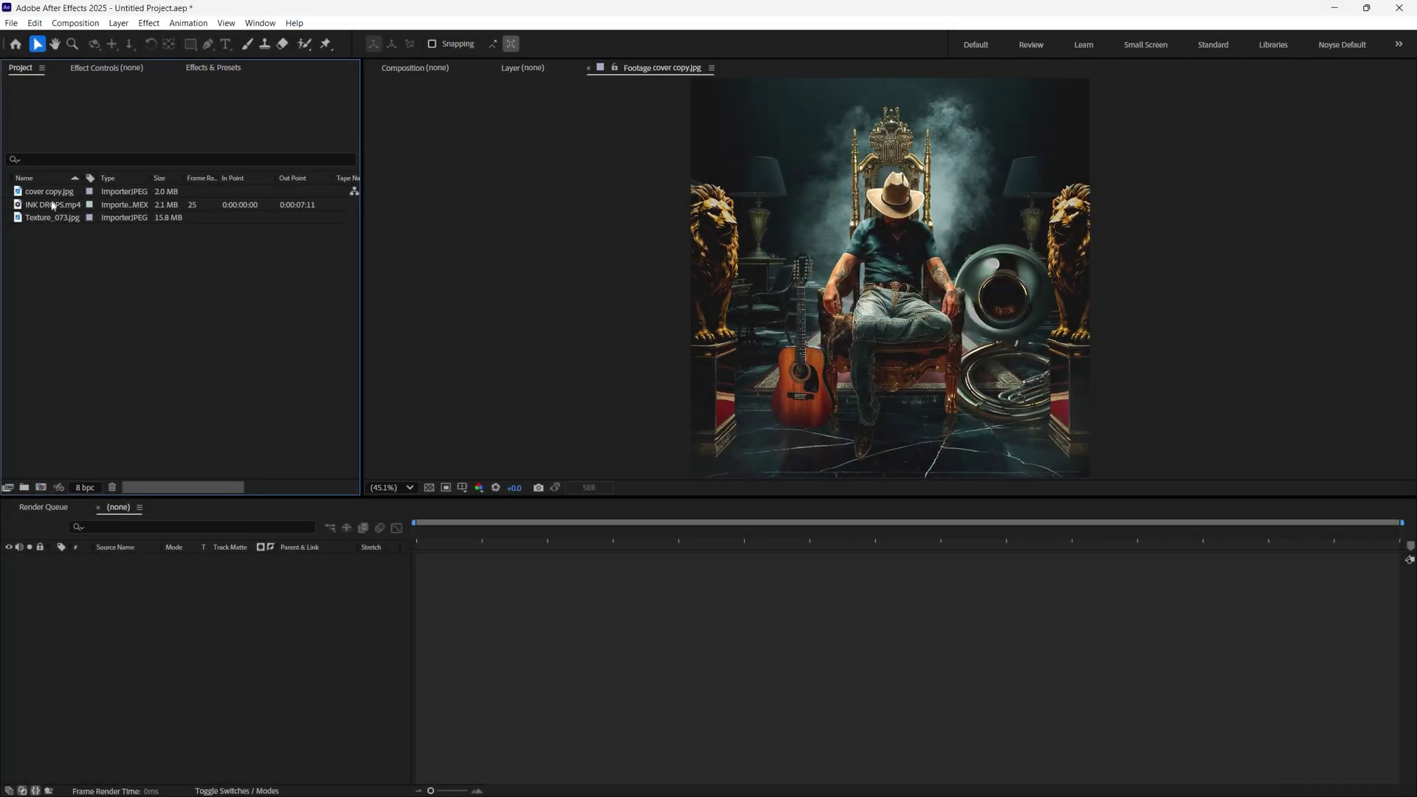
# - Preview cover copy.jpg, scrub through INK DROPS.mp4, and open Texture_073.jpg in the Footage viewer
pyautogui.click(52, 193)
pyautogui.doubleClick(70, 206)
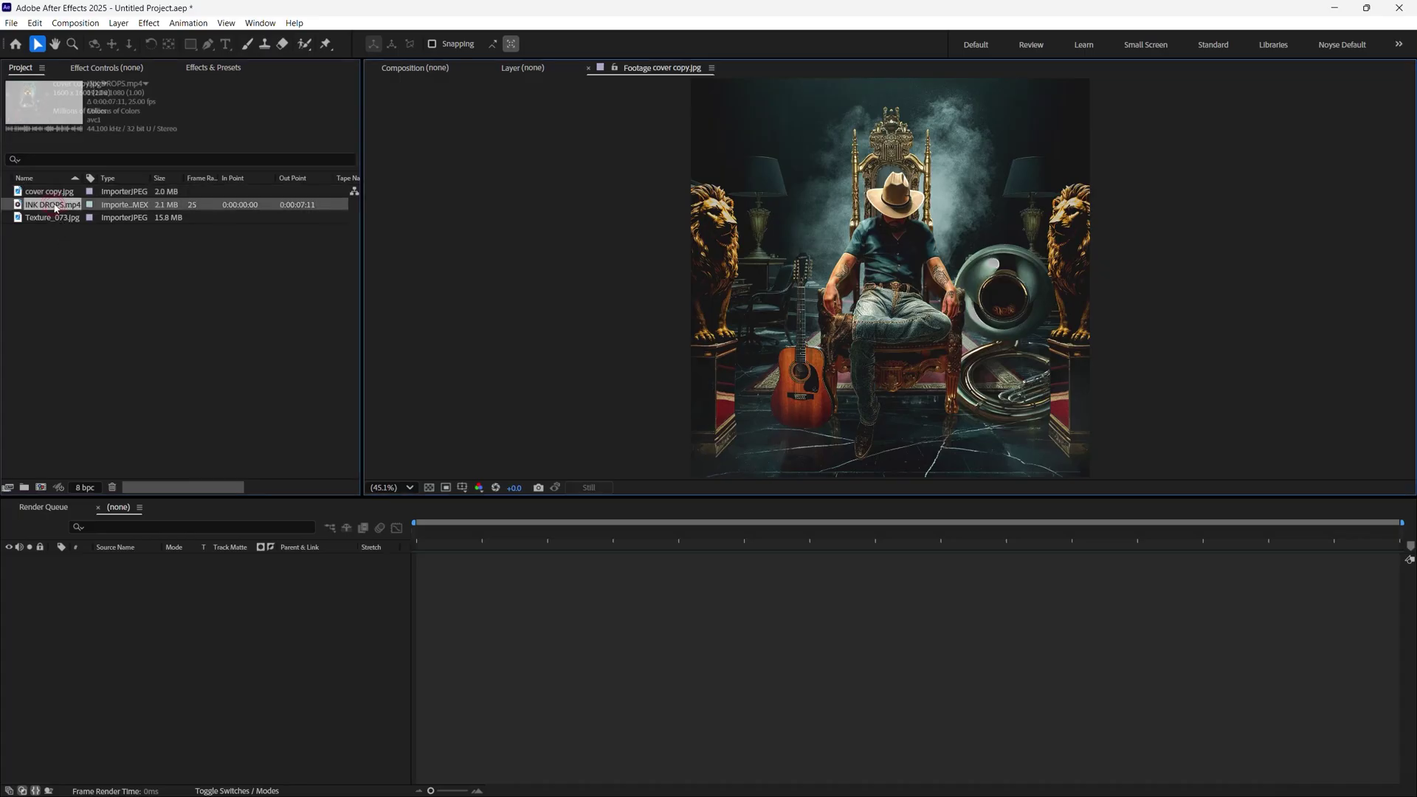
pyautogui.moveTo(369, 462)
pyautogui.mouseDown()
pyautogui.moveTo(715, 480)
pyautogui.moveTo(1372, 473)
pyautogui.moveTo(813, 461)
pyautogui.mouseUp()
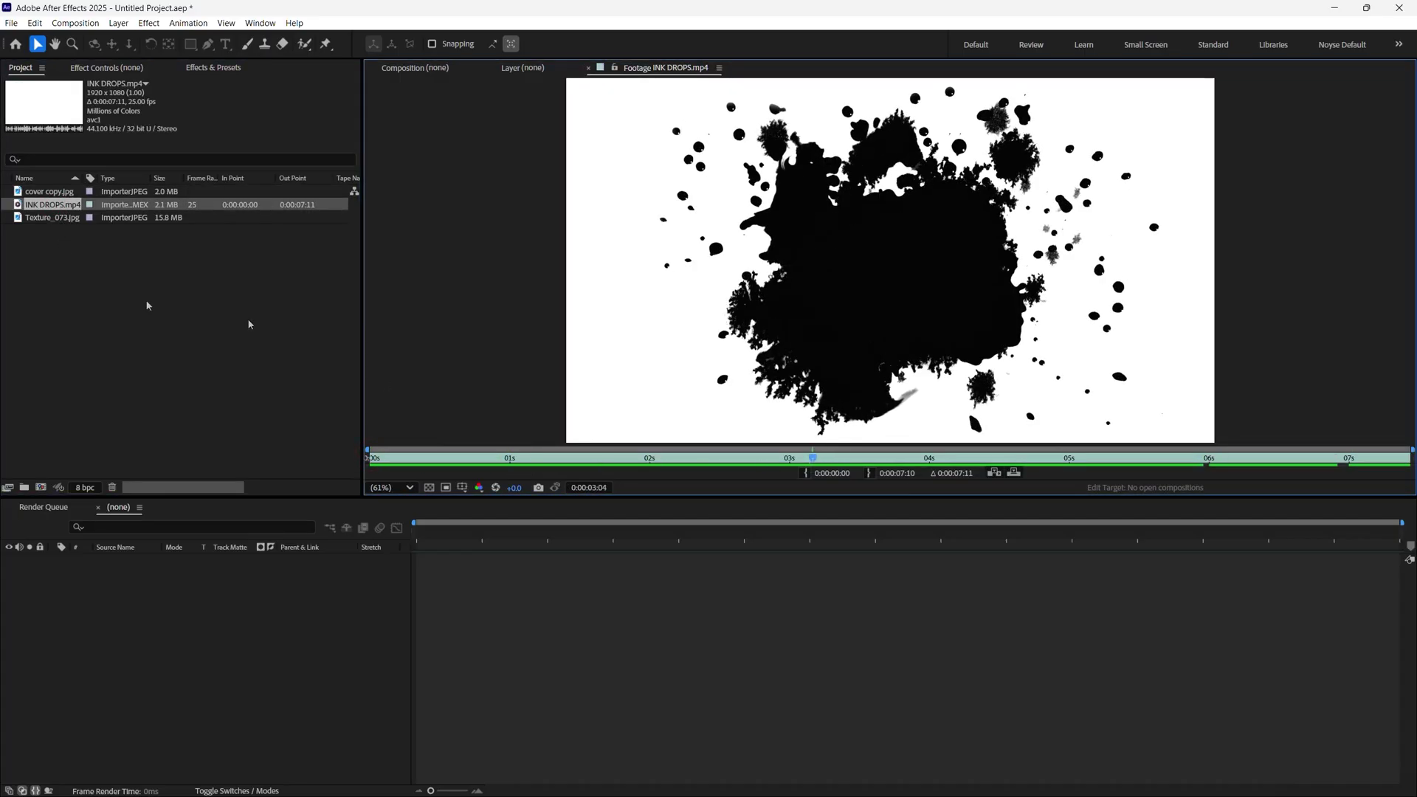
pyautogui.doubleClick(43, 219)
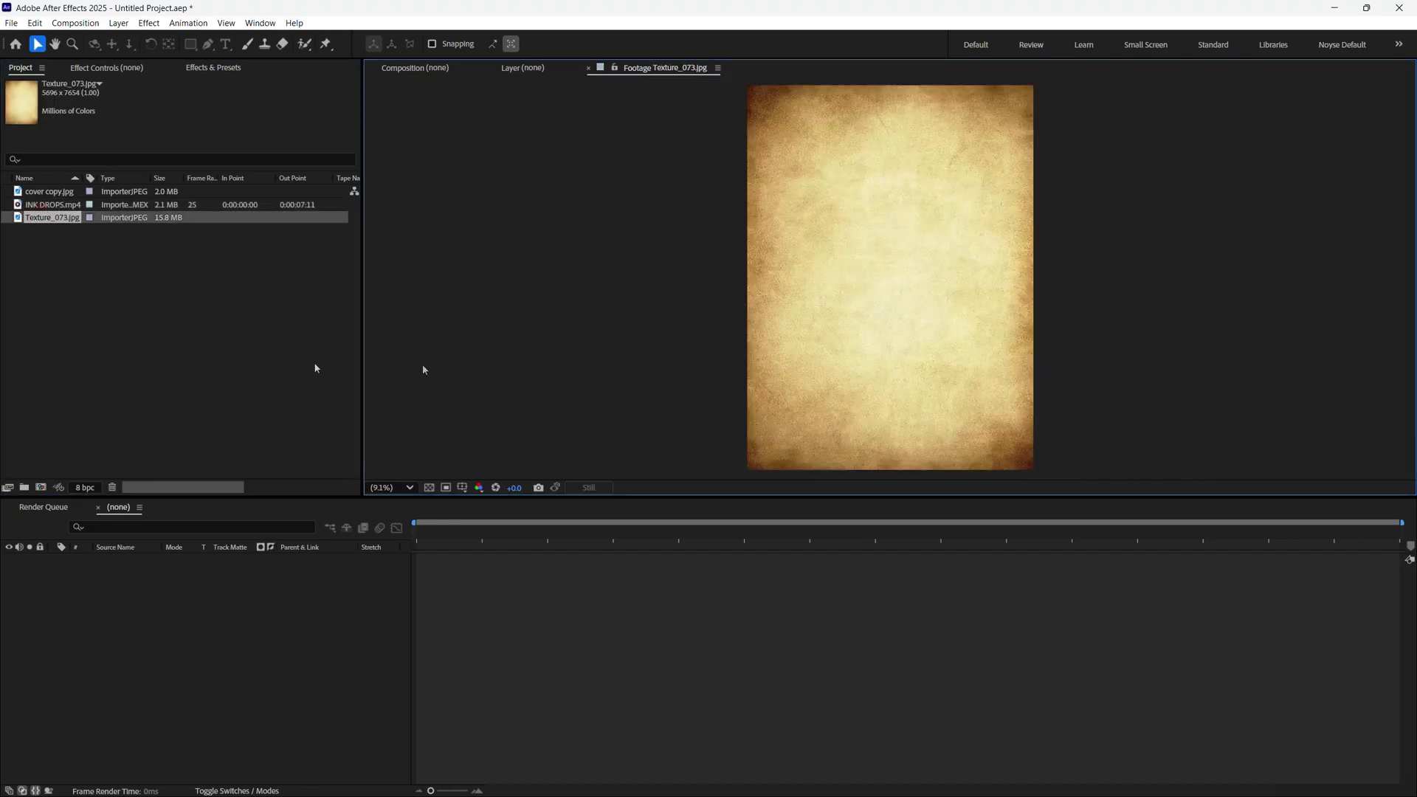
# - Create a 1920×1080, 24 fps composition named Main lasting 0:01:30:00
pyautogui.click(228, 384)
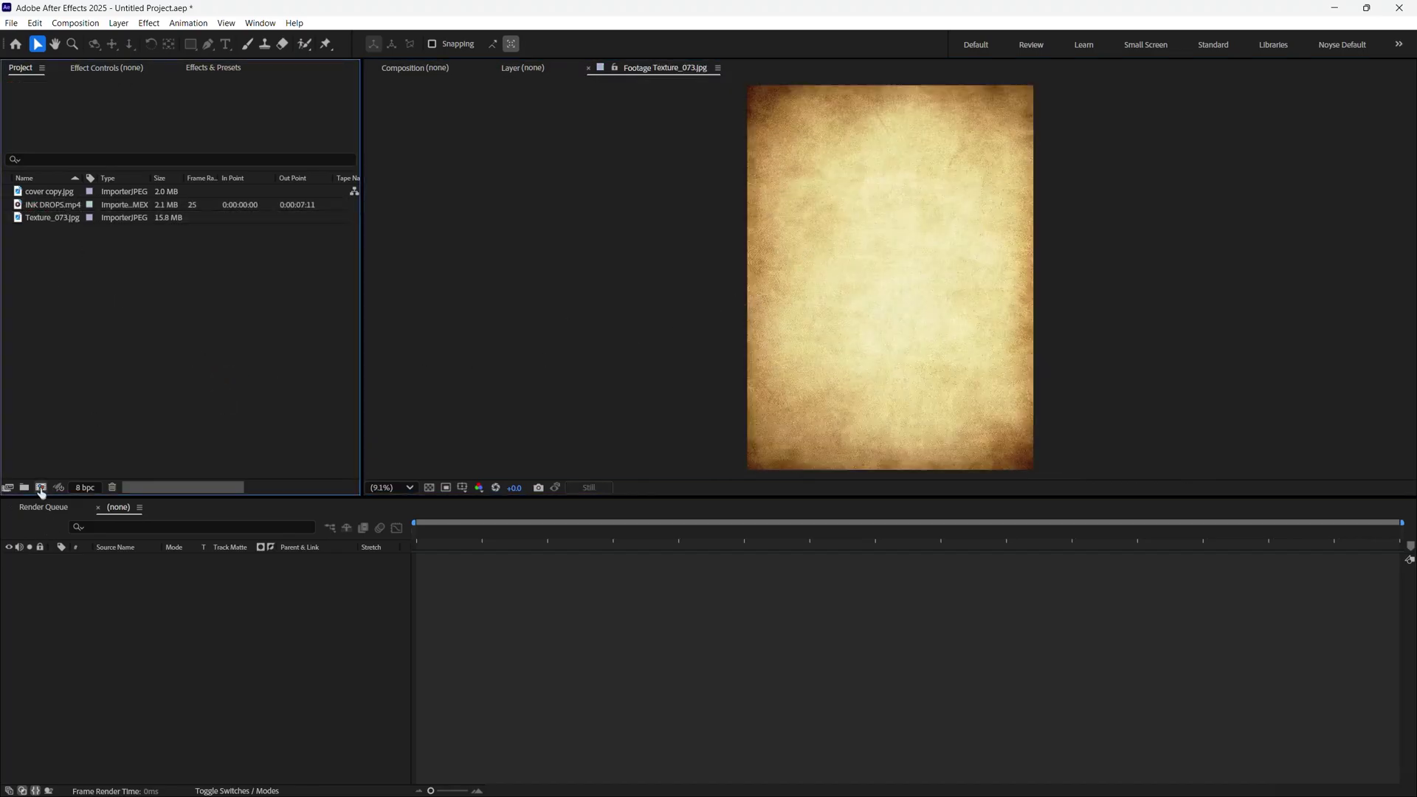
pyautogui.click(40, 488)
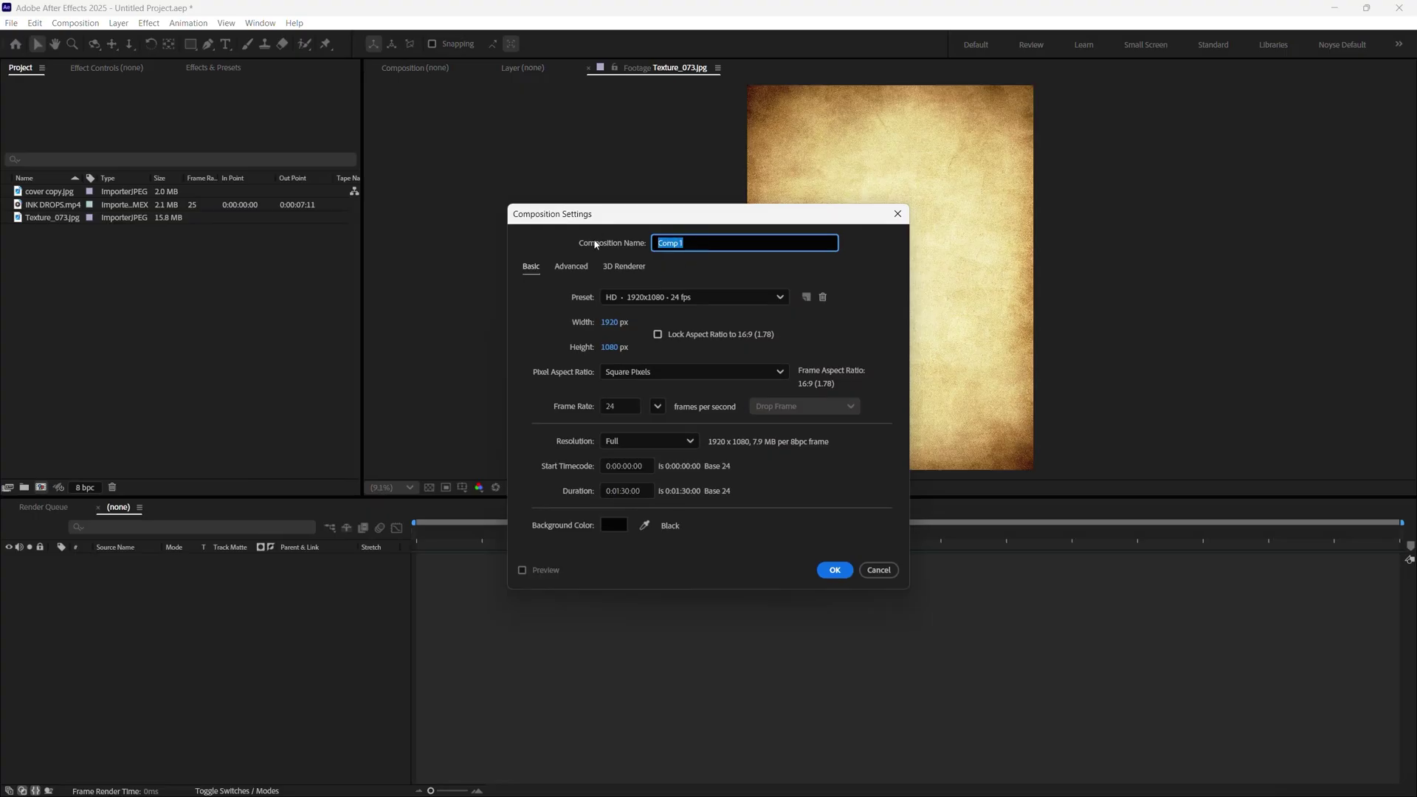
pyautogui.write('Main')
pyautogui.click(833, 569)
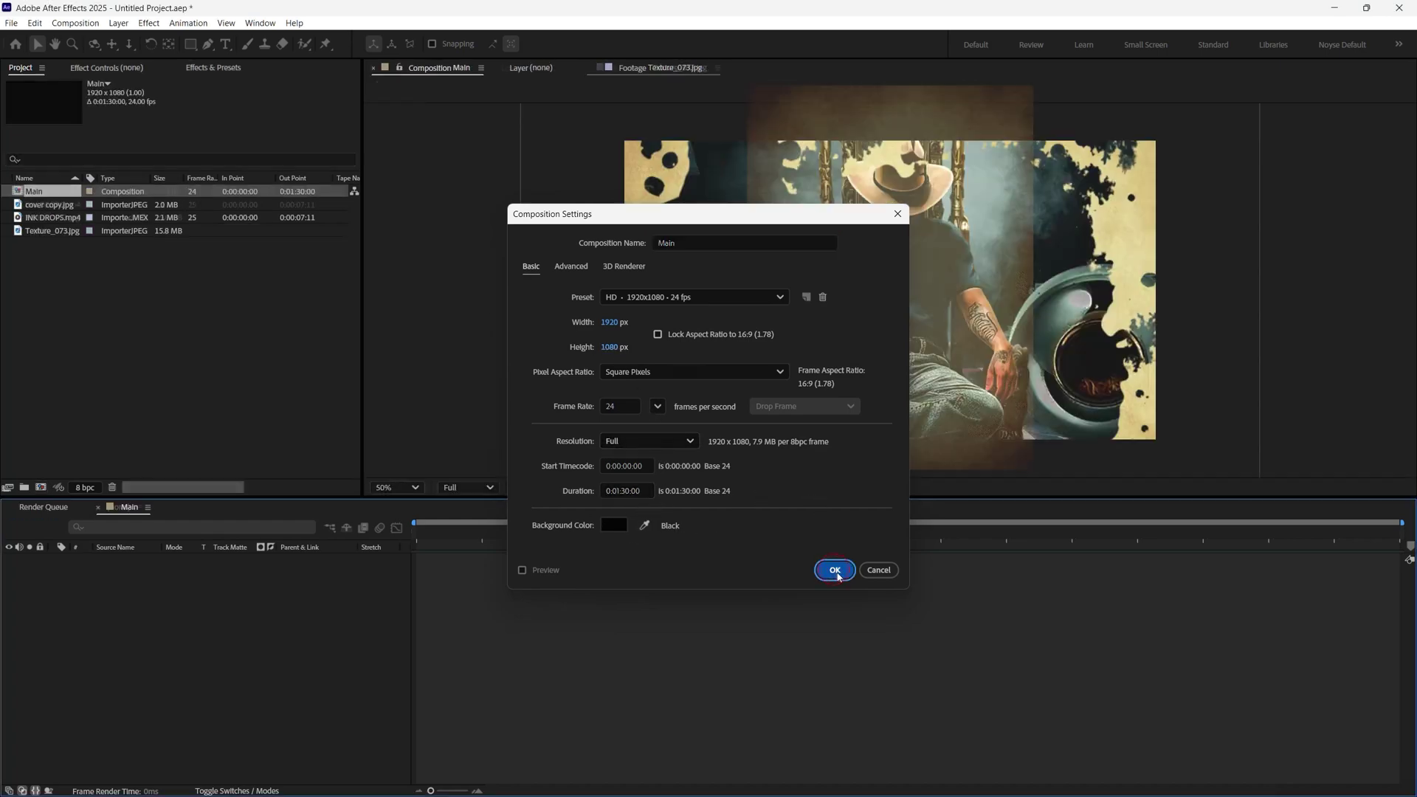
pyautogui.click(136, 311)
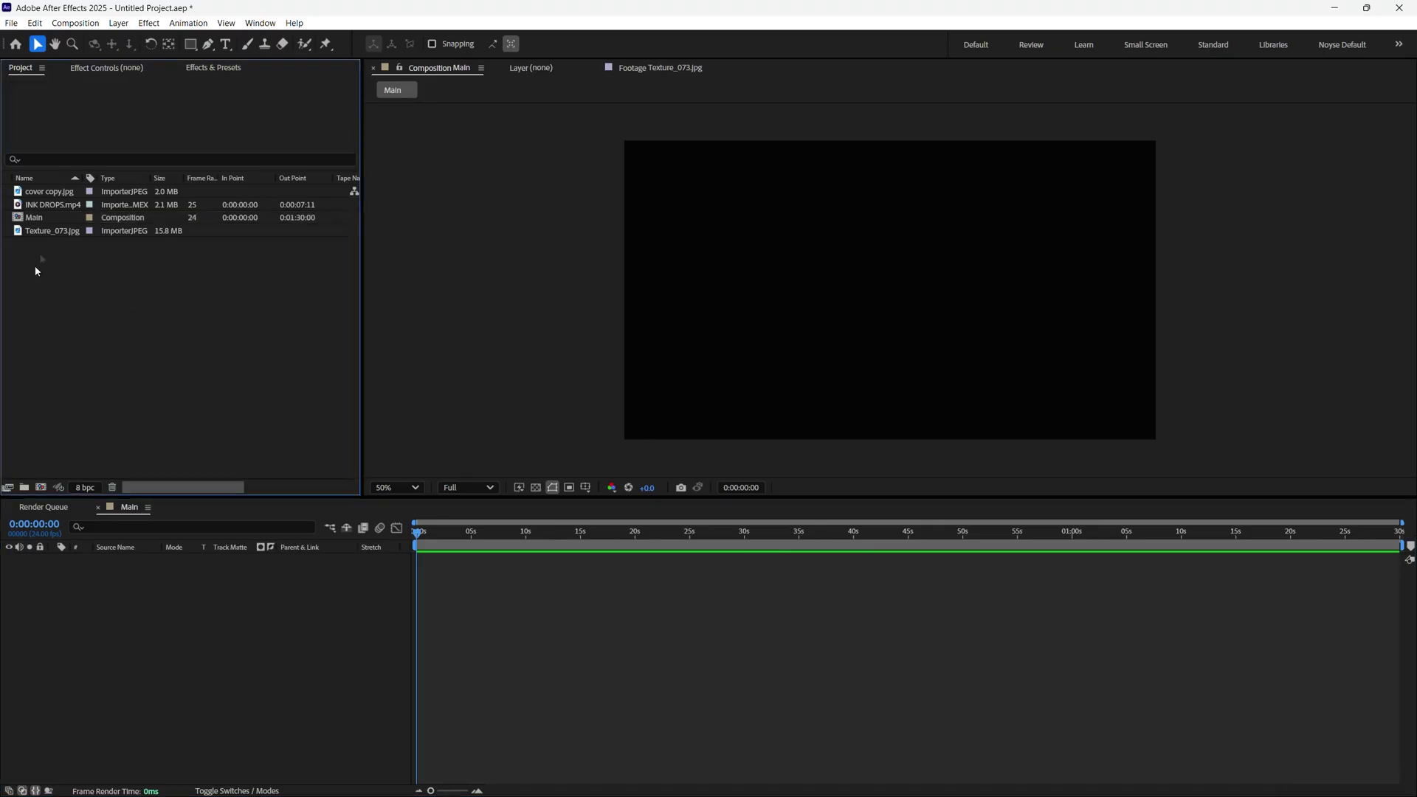
# - Add Texture_073.jpg to Main as a layer and rotate it 90°
pyautogui.moveTo(52, 231); pyautogui.dragTo(229, 598)
pyautogui.press('s')
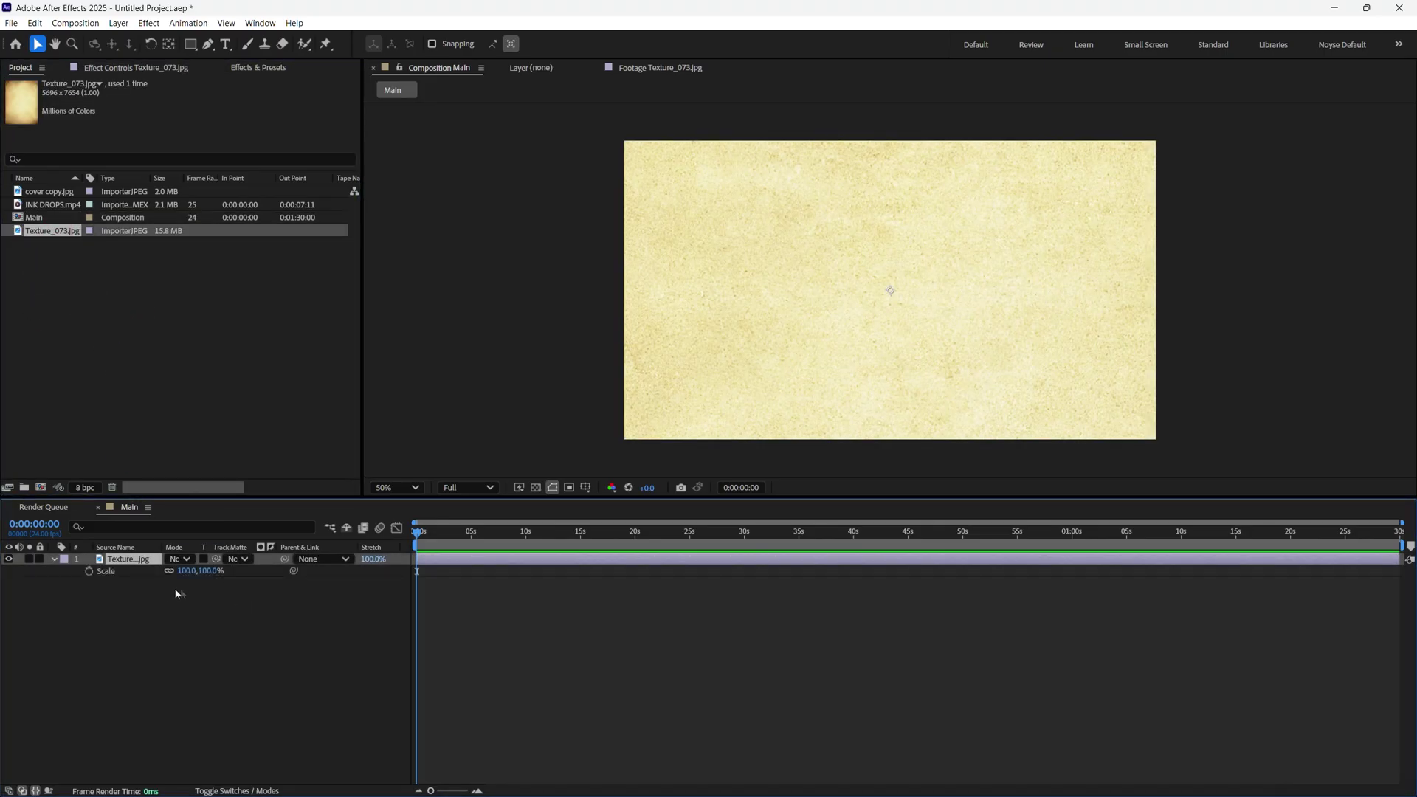
pyautogui.moveTo(194, 571); pyautogui.dragTo(140, 574)
pyautogui.press('r')
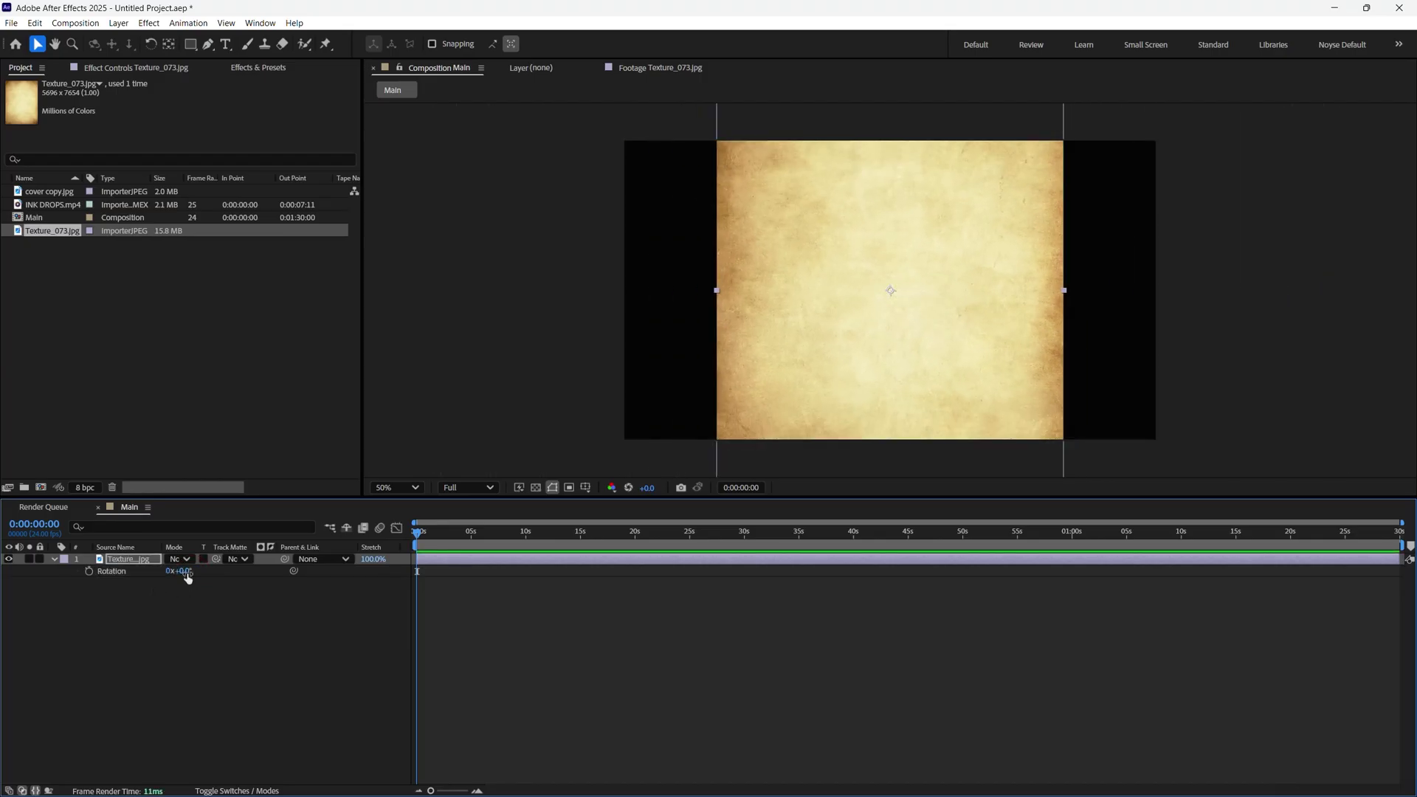
pyautogui.click(186, 573)
pyautogui.press('Return')
# - Set the texture layer's Scale to exactly 25.5% so it fills the frame
pyautogui.press('s')
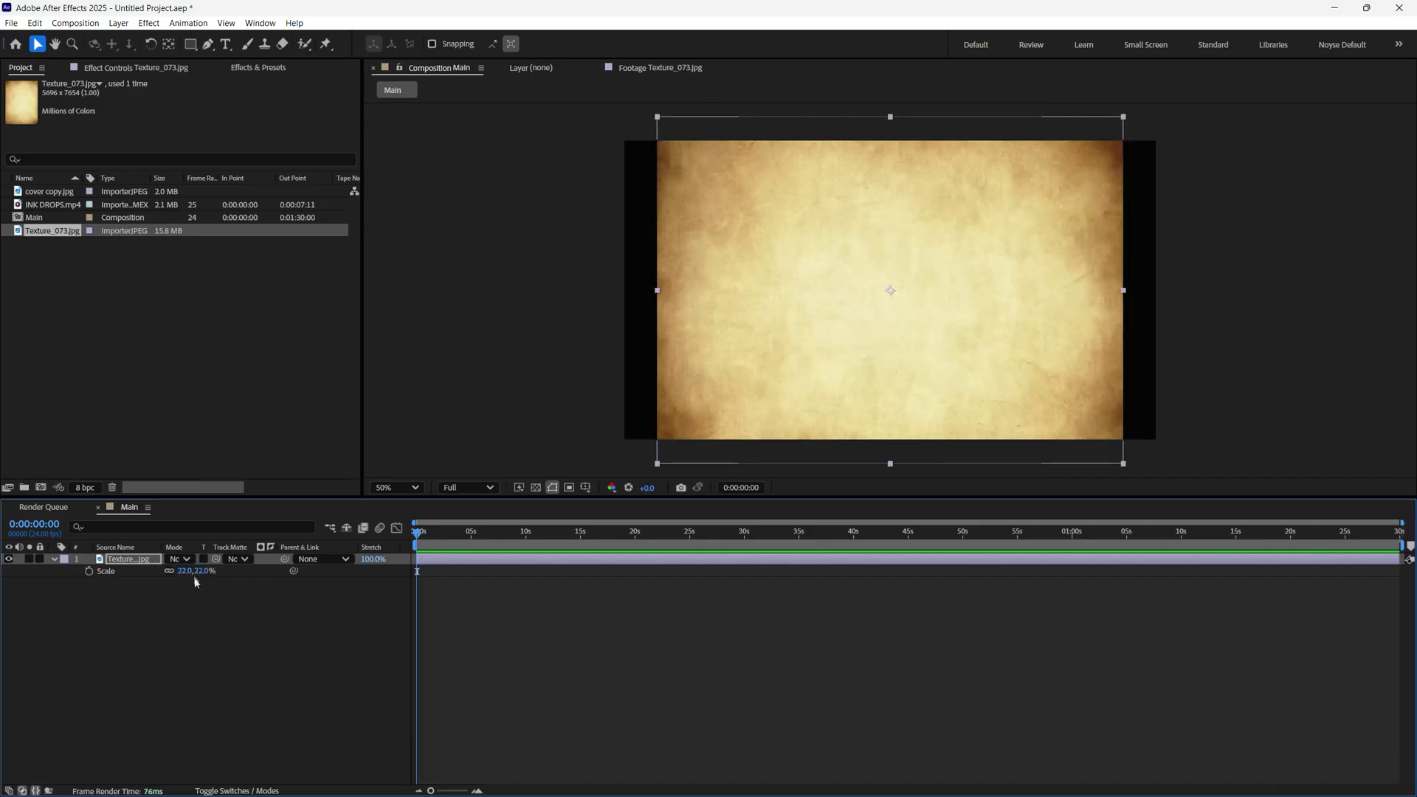
pyautogui.moveTo(196, 580); pyautogui.dragTo(211, 581)
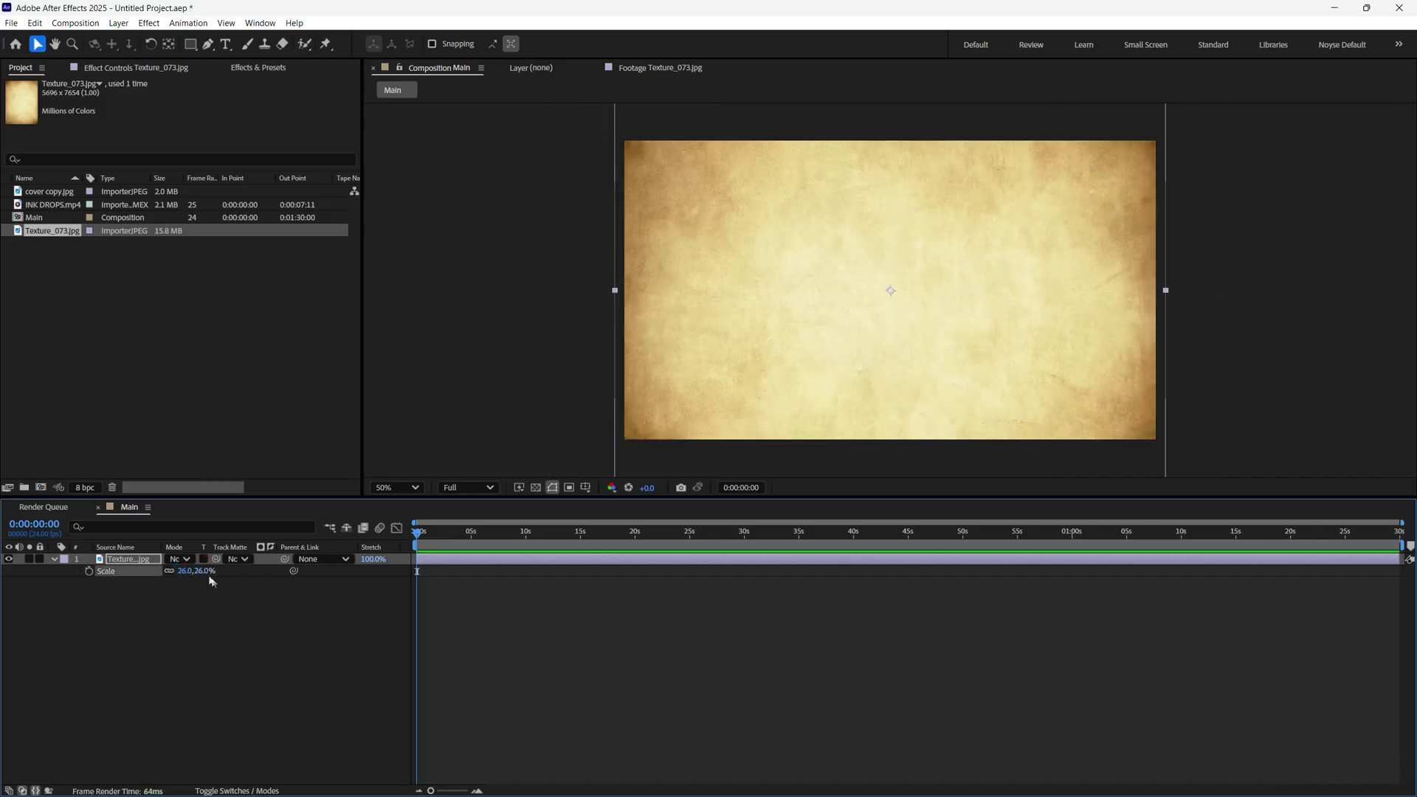
pyautogui.click(211, 581)
pyautogui.write('25')
pyautogui.press('Return')
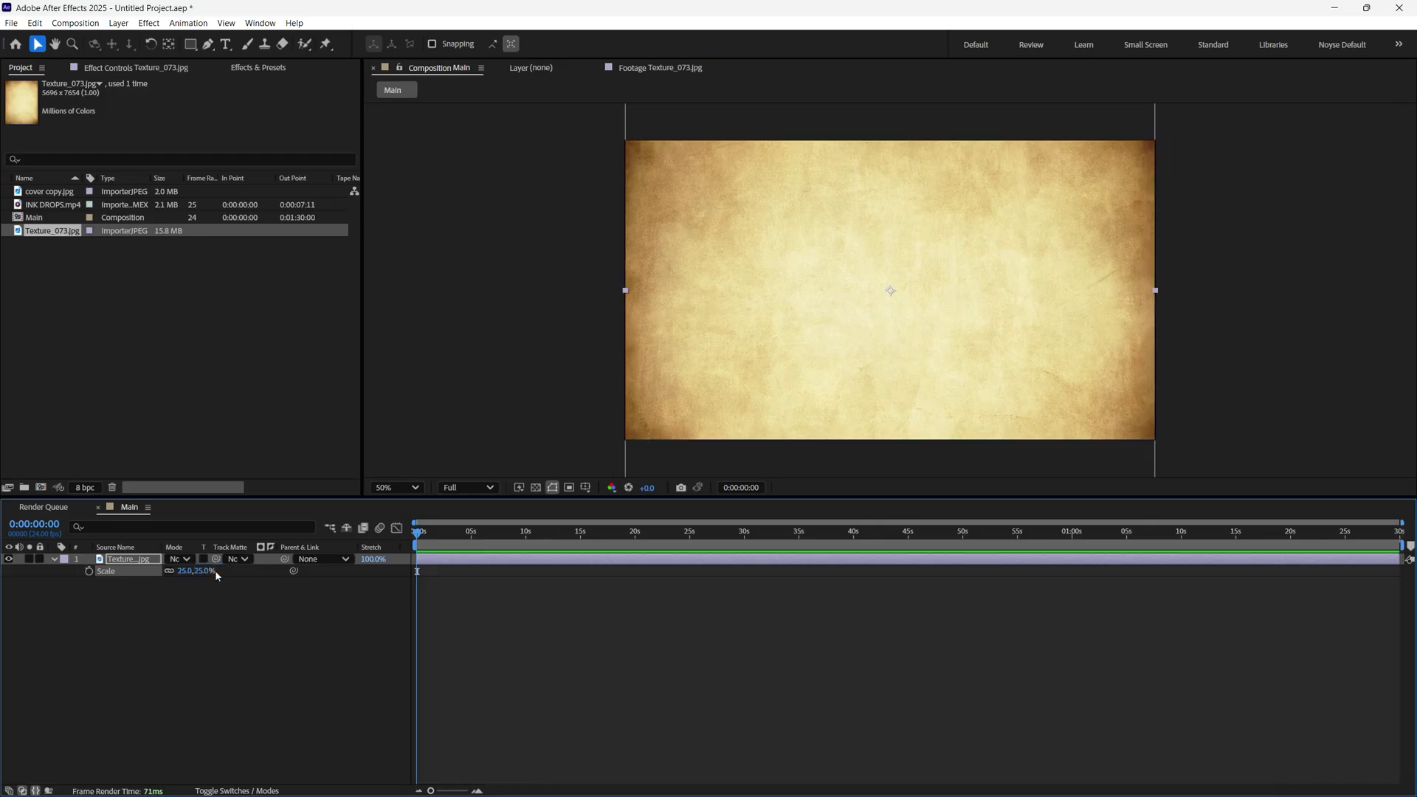
pyautogui.click(211, 571)
pyautogui.write('.5')
pyautogui.press('Return')
pyautogui.click(326, 697)
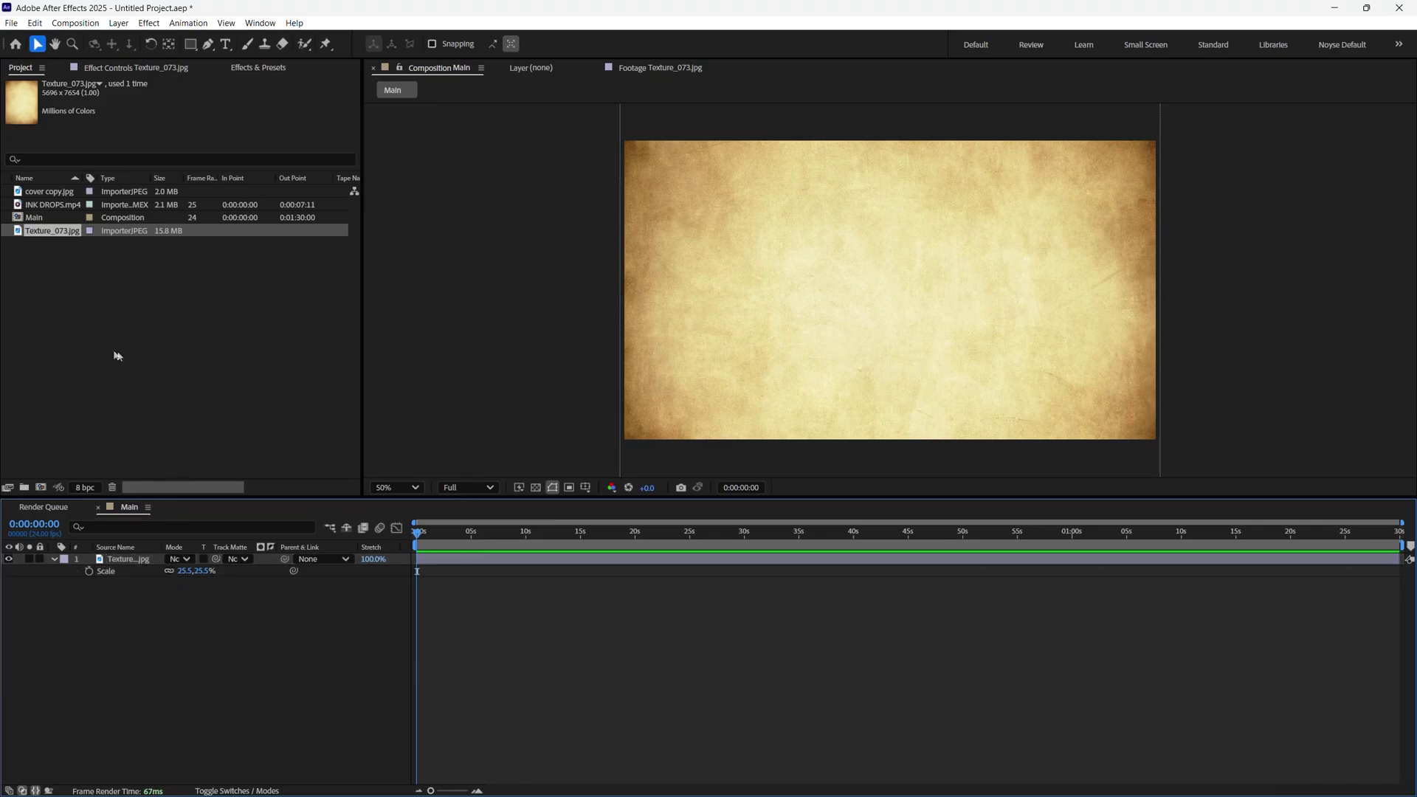
pyautogui.click(86, 320)
# - Layer cover copy.jpg above the texture, scaled to 120% at Position 960,665
pyautogui.click(49, 191)
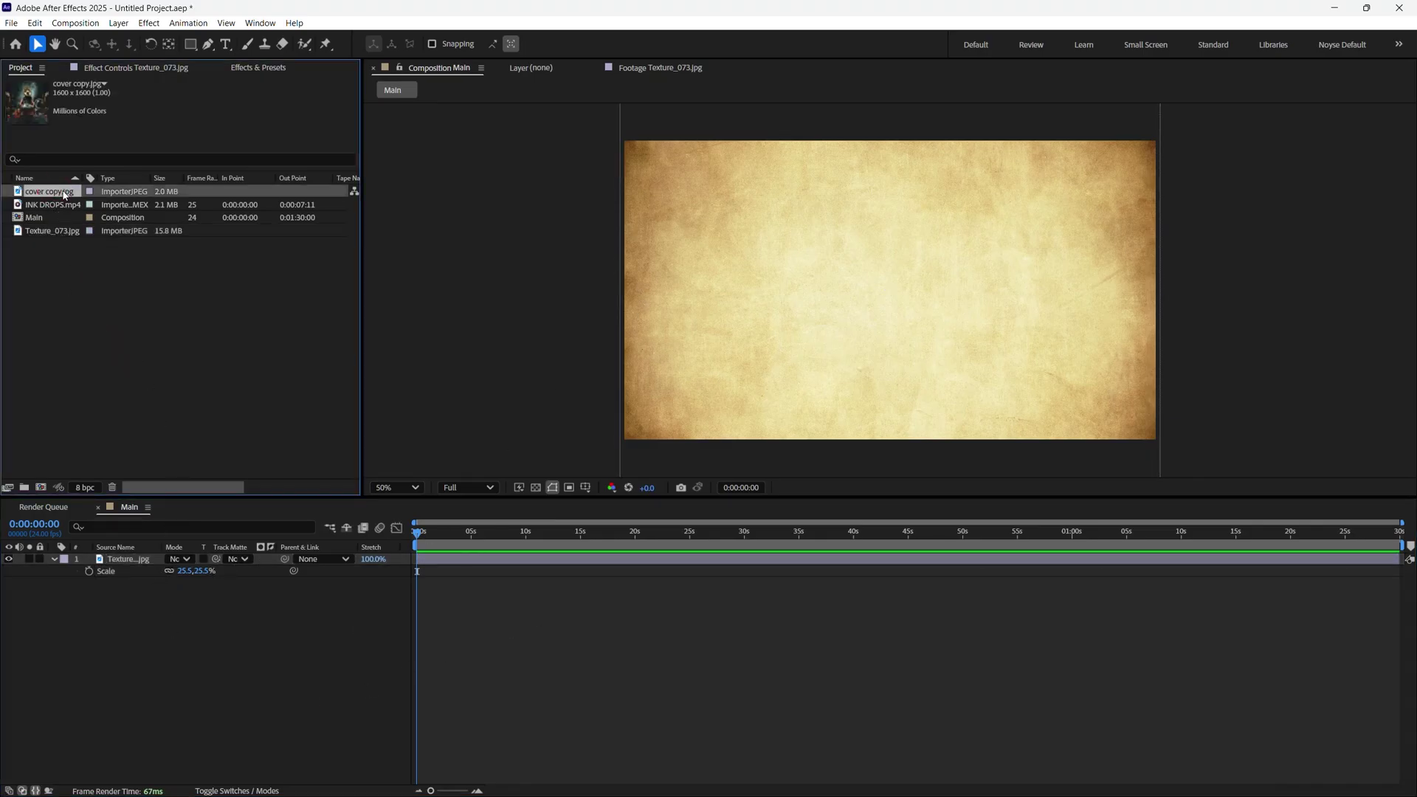
pyautogui.moveTo(49, 192); pyautogui.dragTo(122, 555)
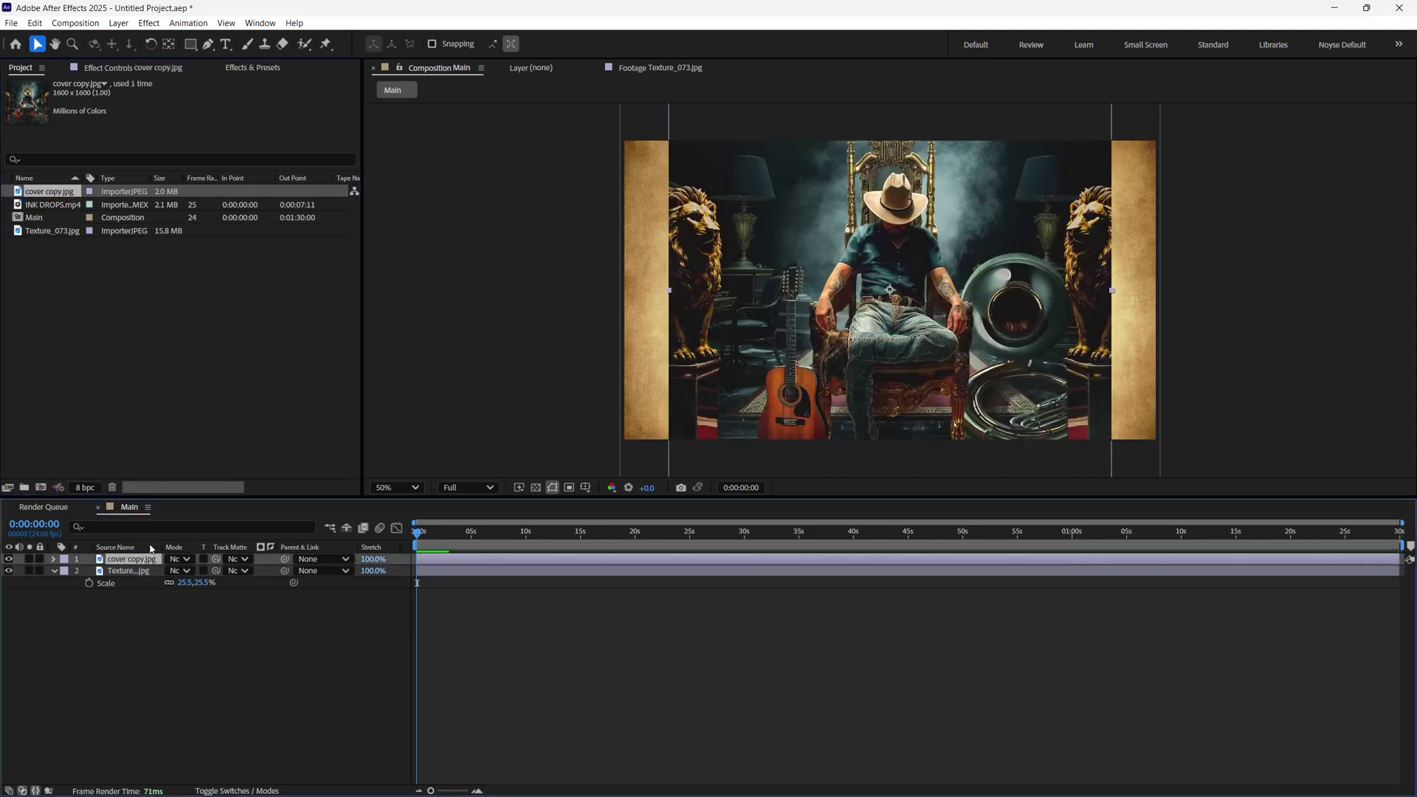
pyautogui.press('s')
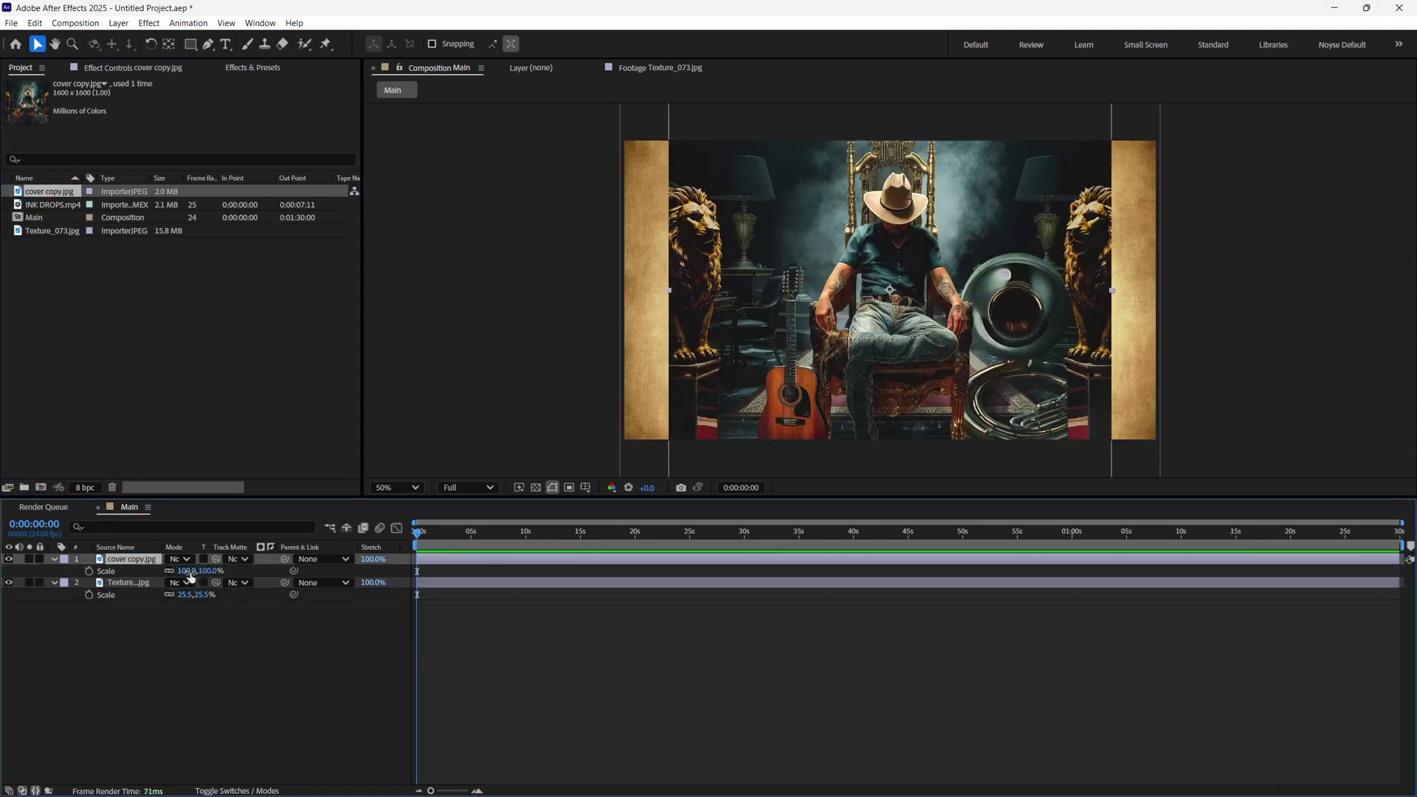
pyautogui.moveTo(184, 571); pyautogui.dragTo(203, 571)
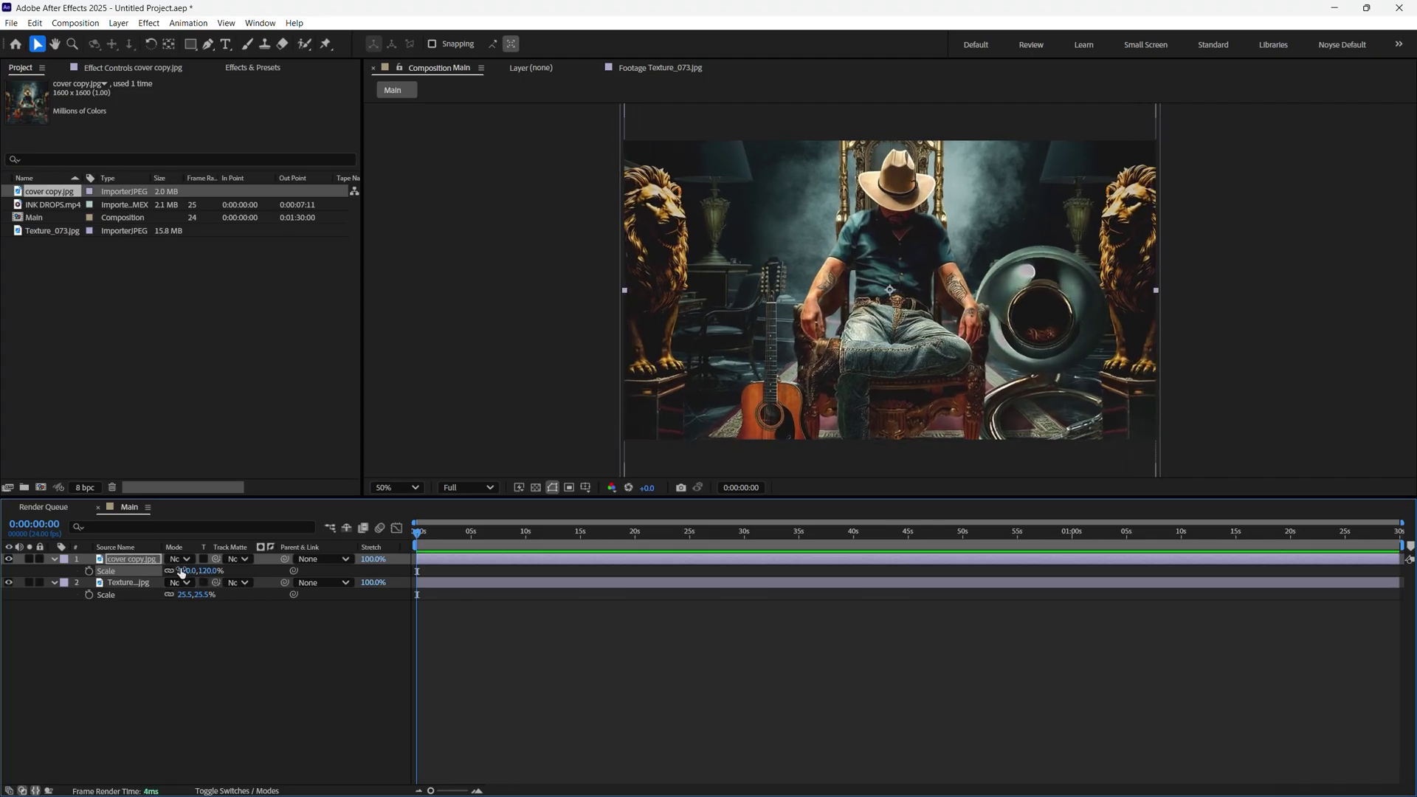
pyautogui.press('p')
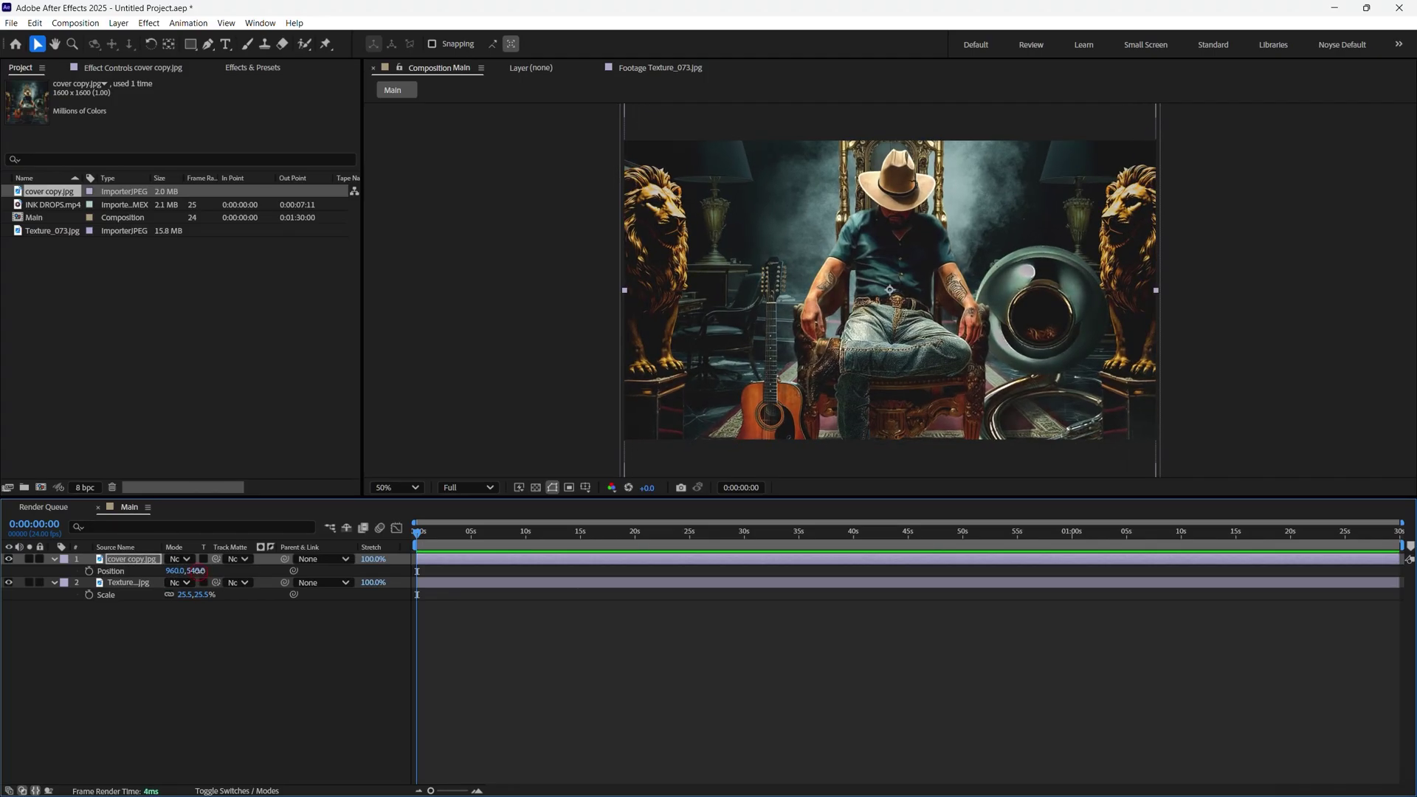
pyautogui.moveTo(196, 571); pyautogui.dragTo(288, 570)
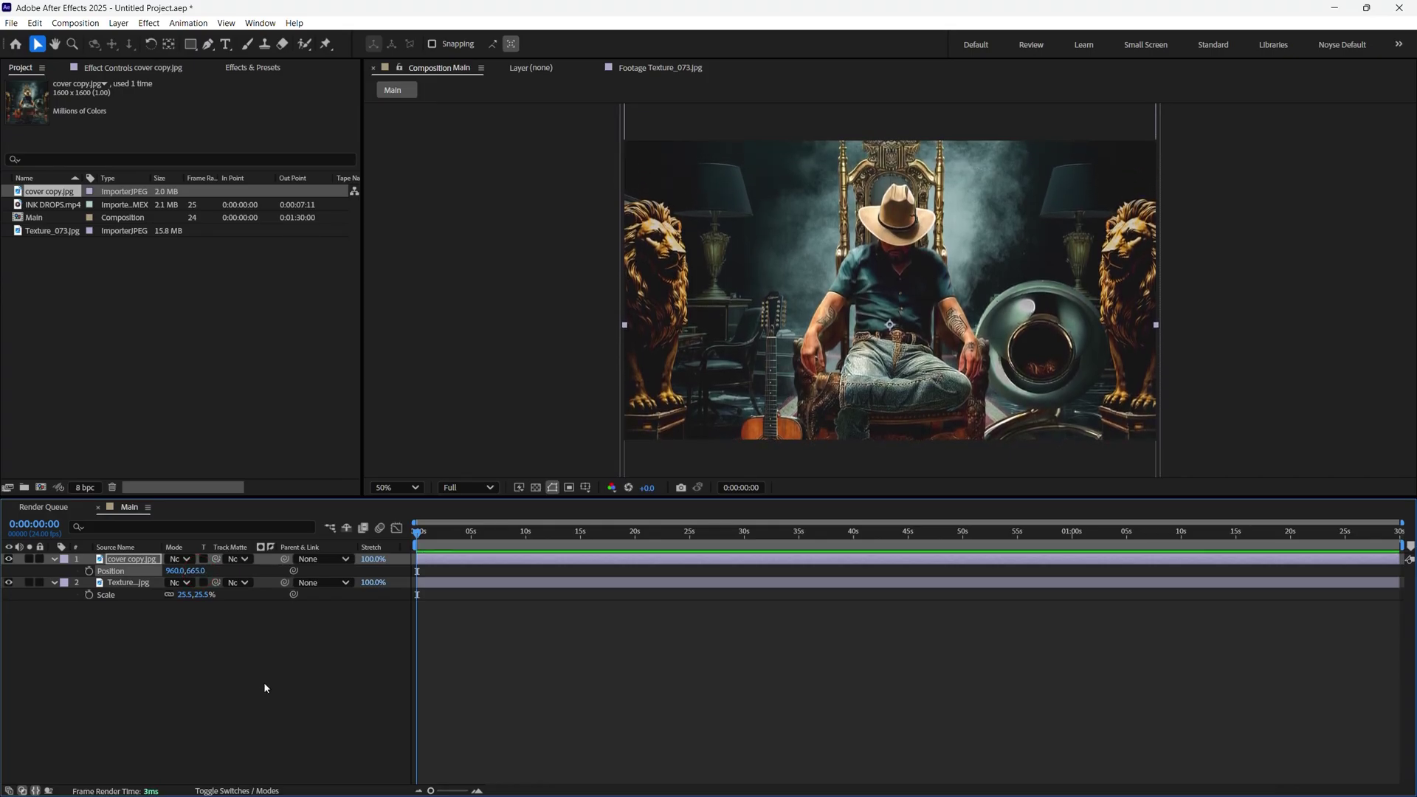
# - Add INK DROPS.mp4 on top and trim the comp to a work area ending at 0:00:07:10
pyautogui.moveTo(58, 206)
pyautogui.mouseDown()
pyautogui.moveTo(122, 484)
pyautogui.moveTo(112, 573)
pyautogui.mouseUp()
pyautogui.moveTo(421, 536)
pyautogui.mouseDown()
pyautogui.moveTo(467, 533)
pyautogui.moveTo(418, 540)
pyautogui.moveTo(450, 534)
pyautogui.mouseUp()
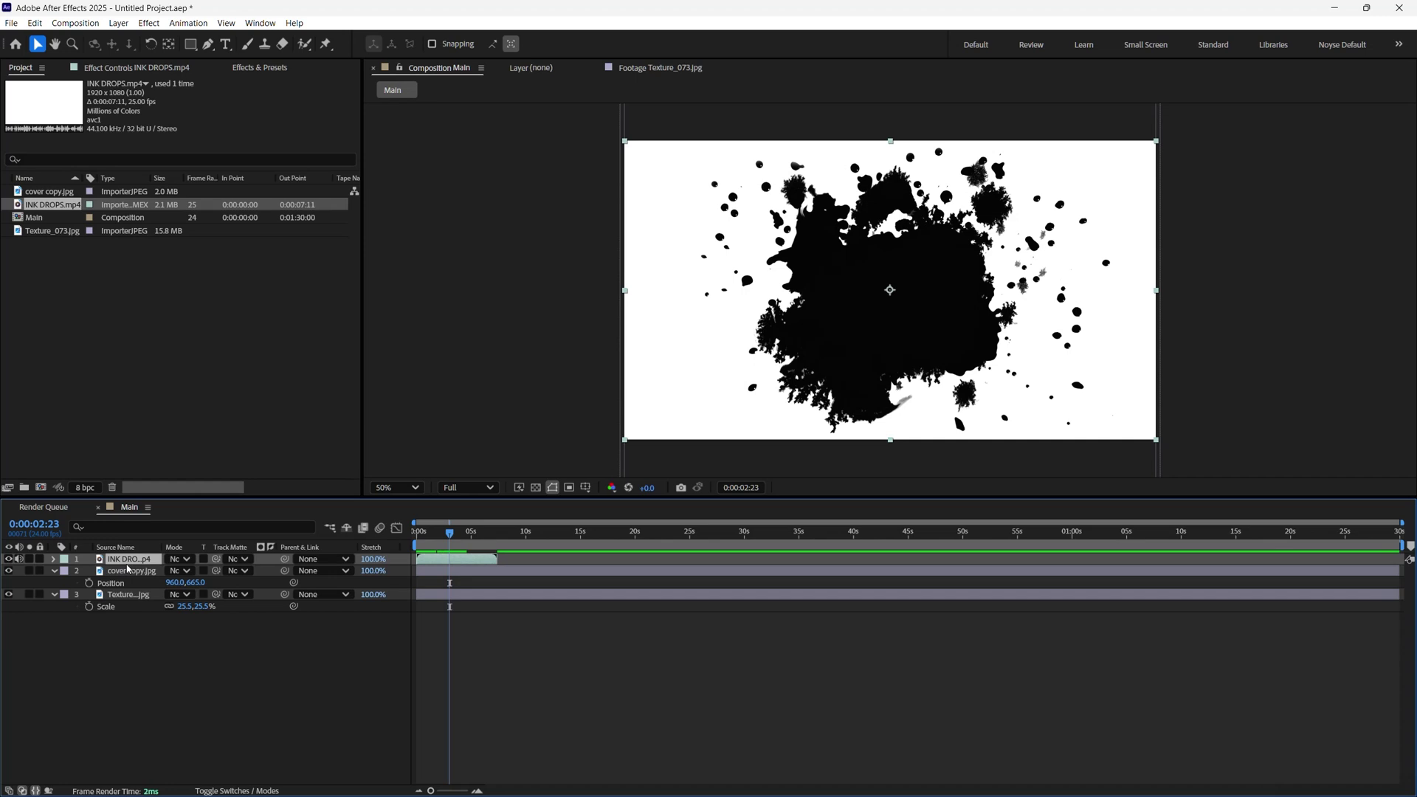
pyautogui.press('o')
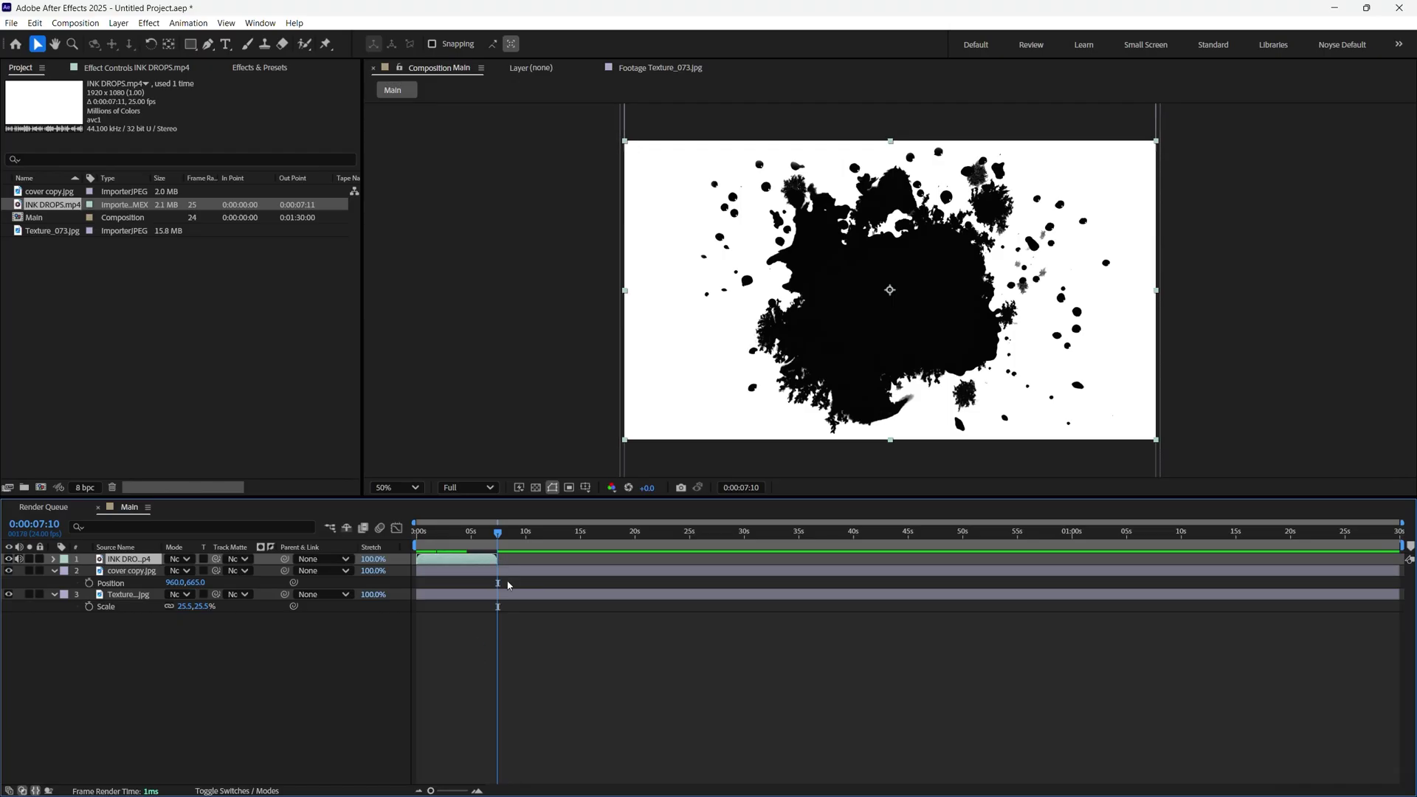
pyautogui.press('n')
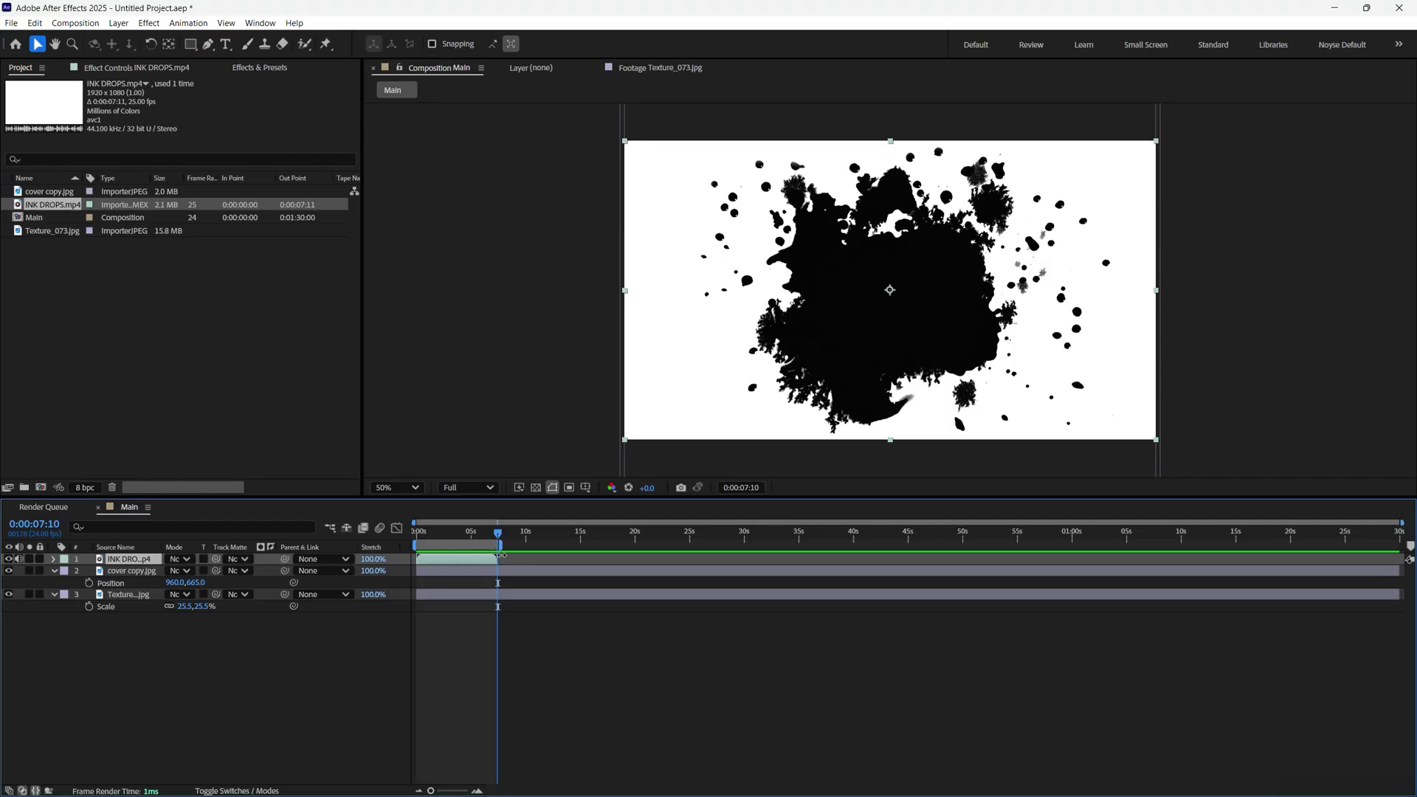
pyautogui.rightClick(461, 546)
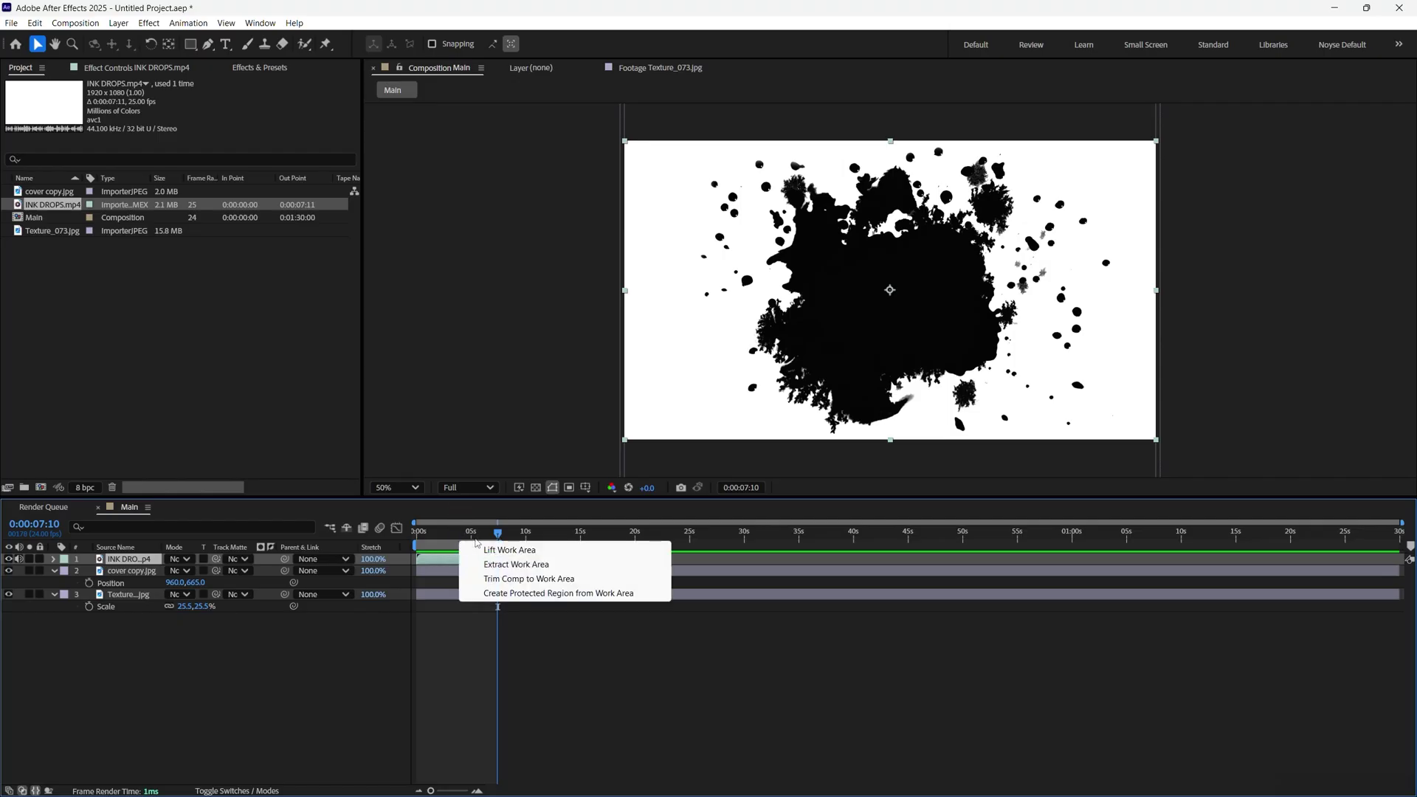
pyautogui.click(529, 579)
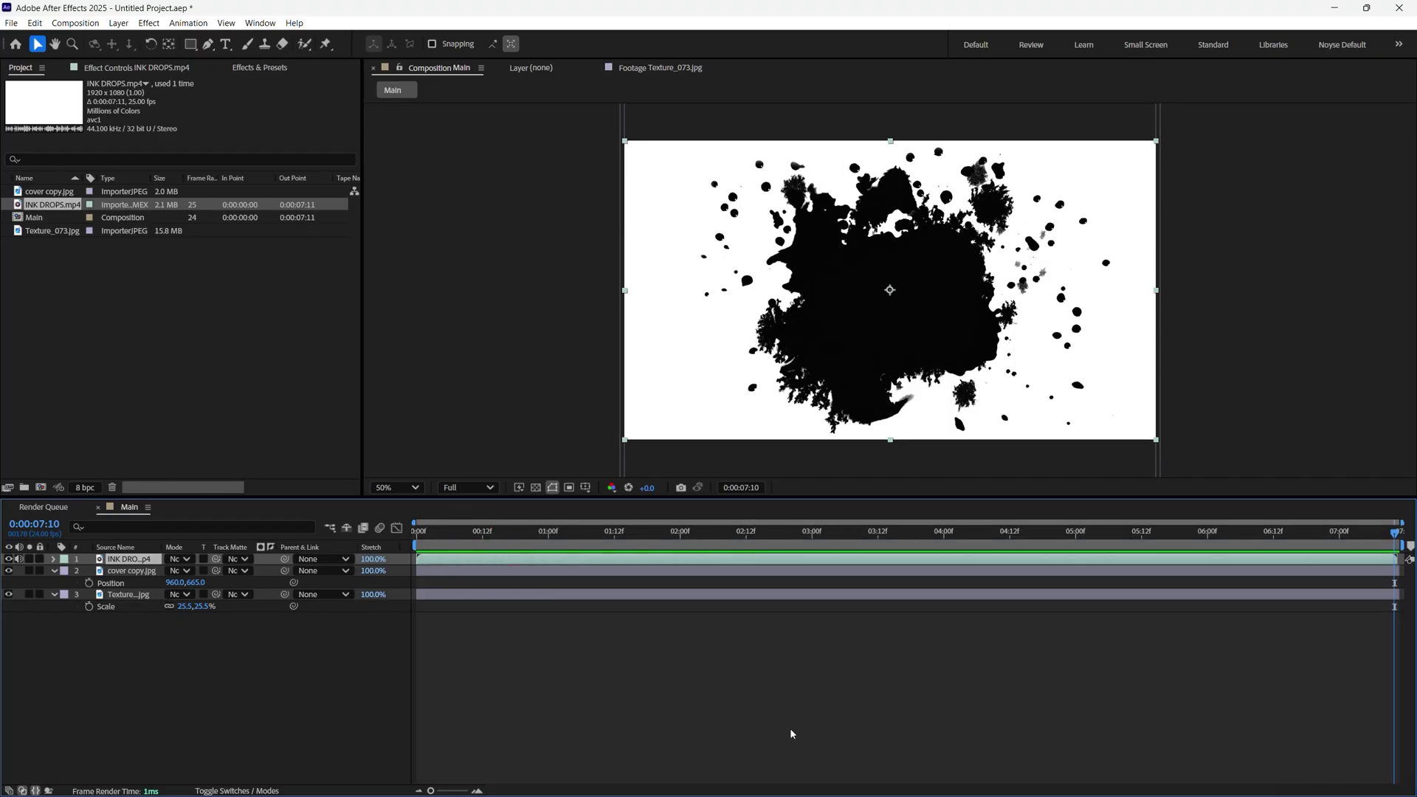
pyautogui.hotkey('shift', 'pageup')
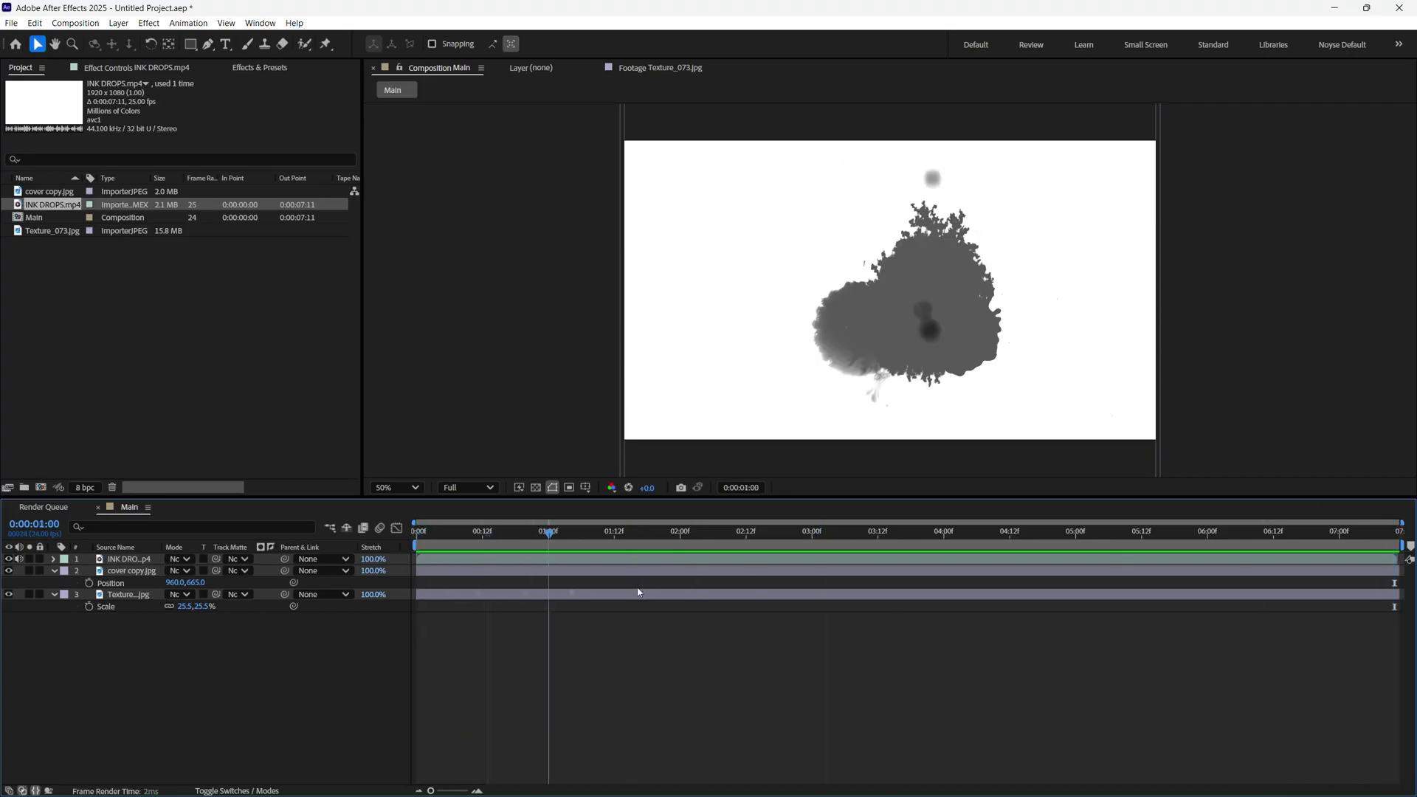
pyautogui.press('space')
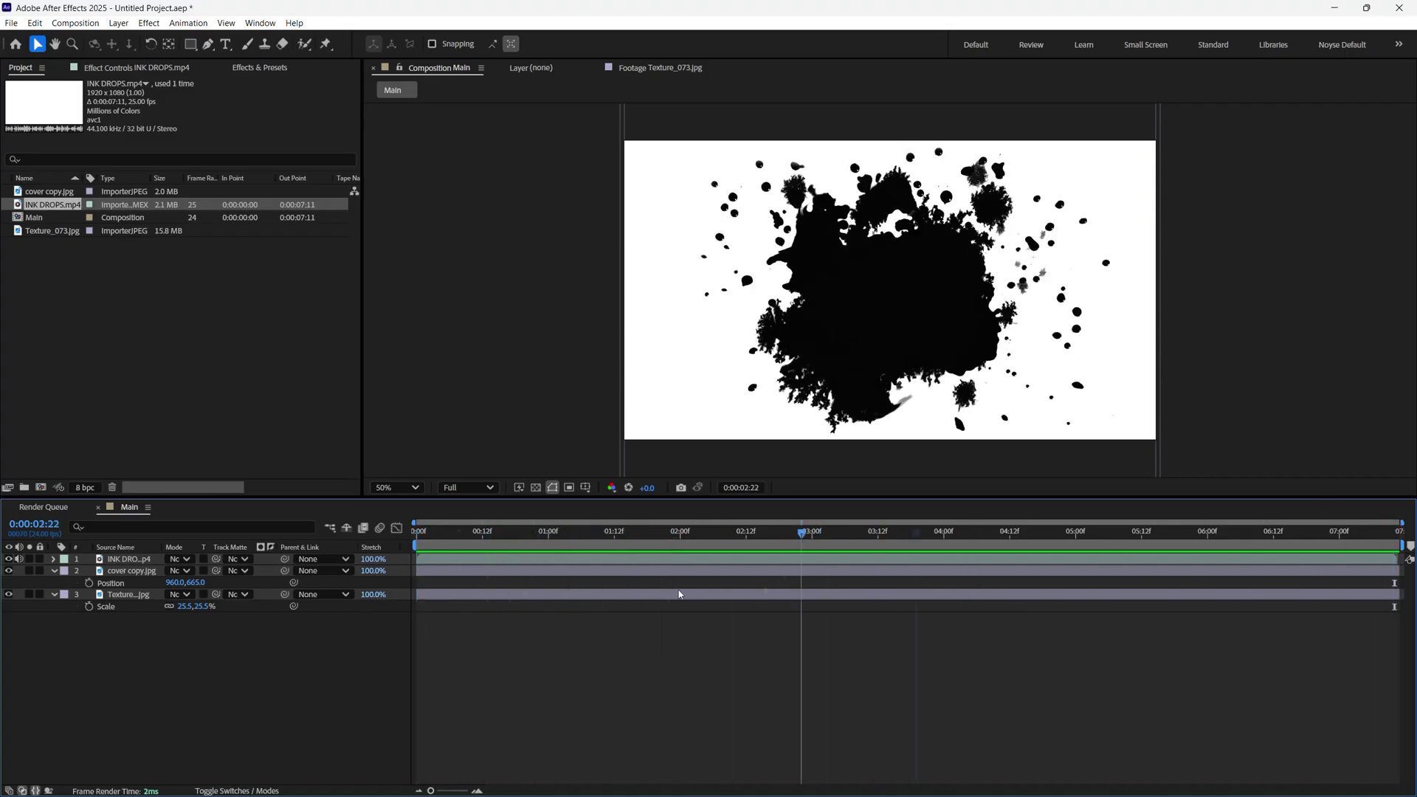
pyautogui.press('Home')
pyautogui.press('space')
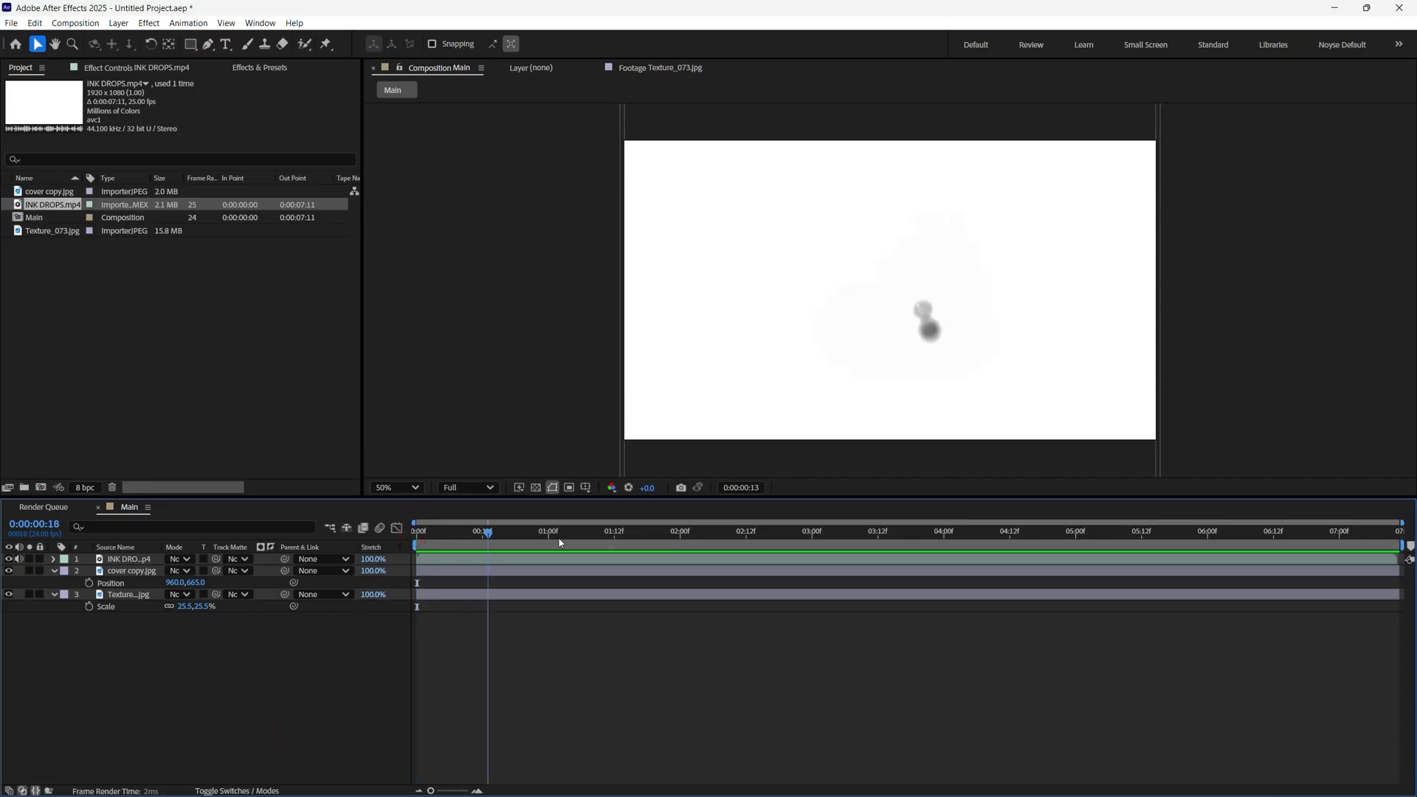
pyautogui.moveTo(561, 544); pyautogui.dragTo(792, 550)
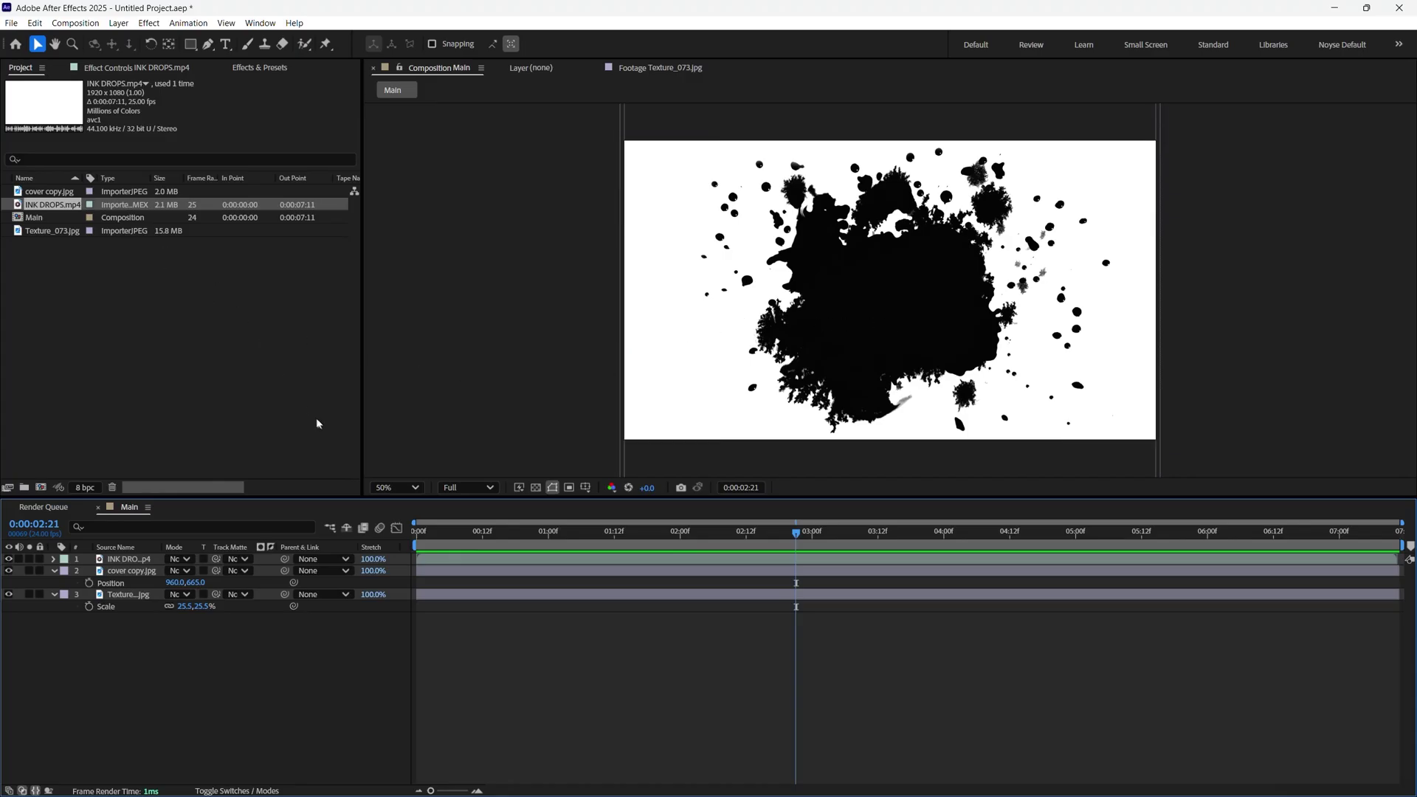
# - Find the Invert effect in Effects & Presets and apply it to the INK DROPS.mp4 layer
pyautogui.click(260, 71)
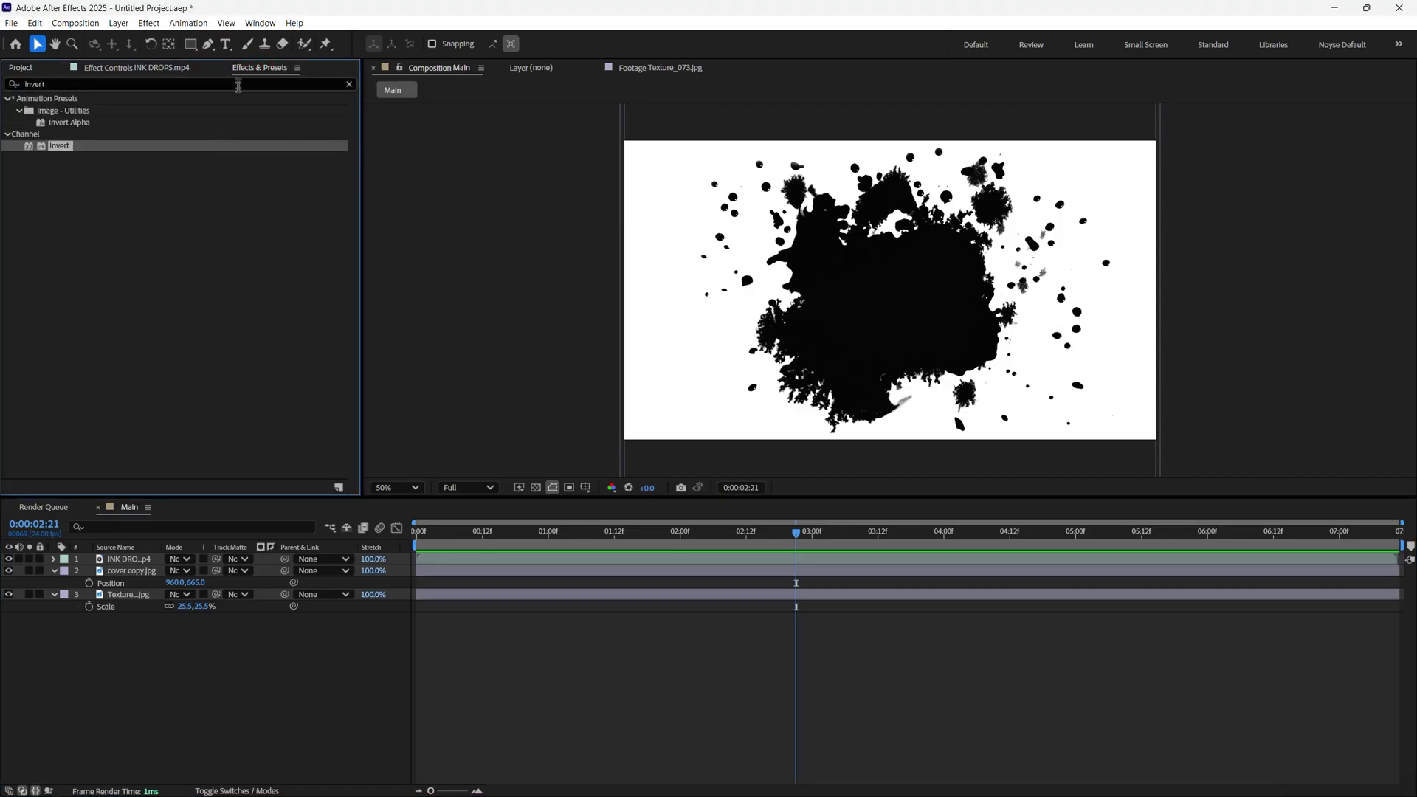
pyautogui.click(260, 23)
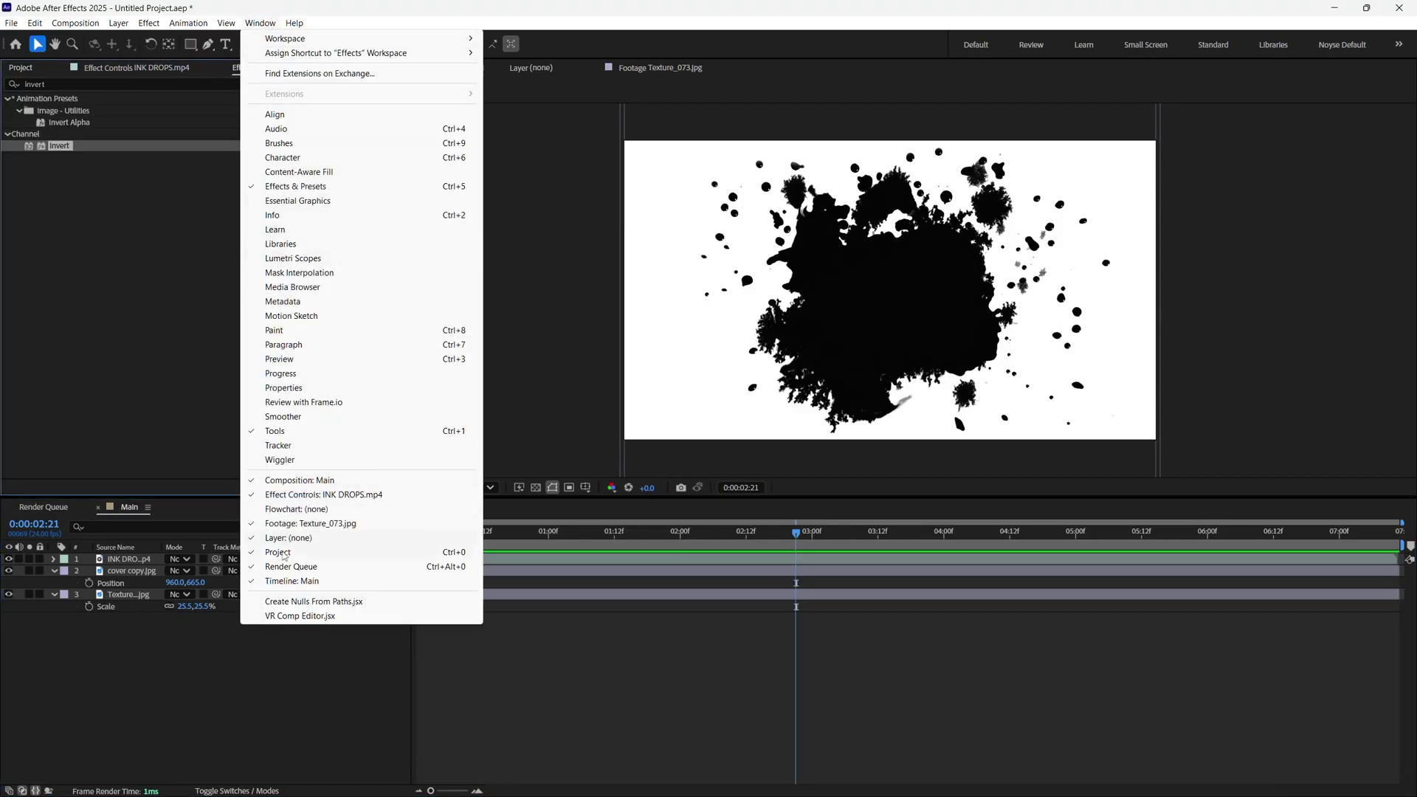
pyautogui.click(177, 334)
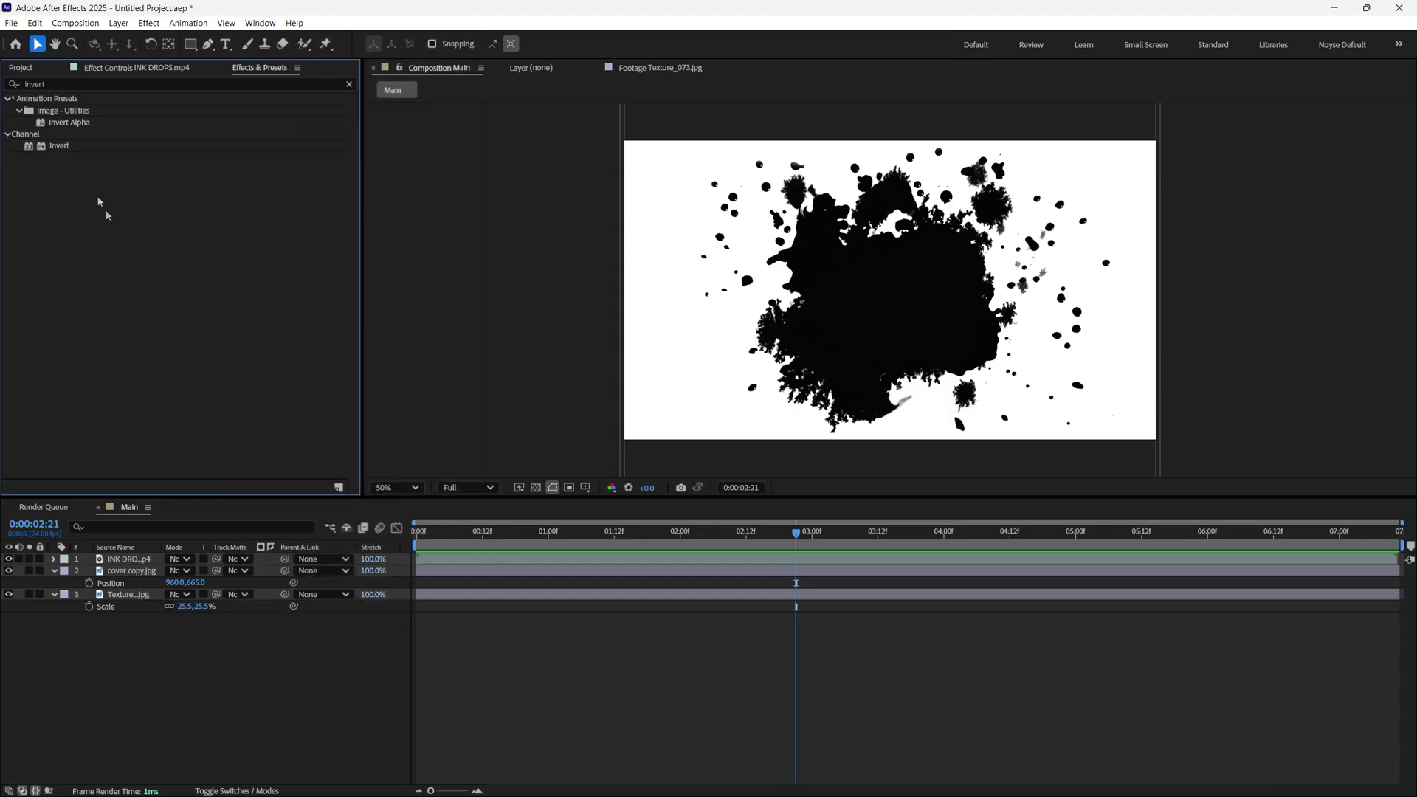
pyautogui.hotkey('ctrl', 'f')
pyautogui.write('inve')
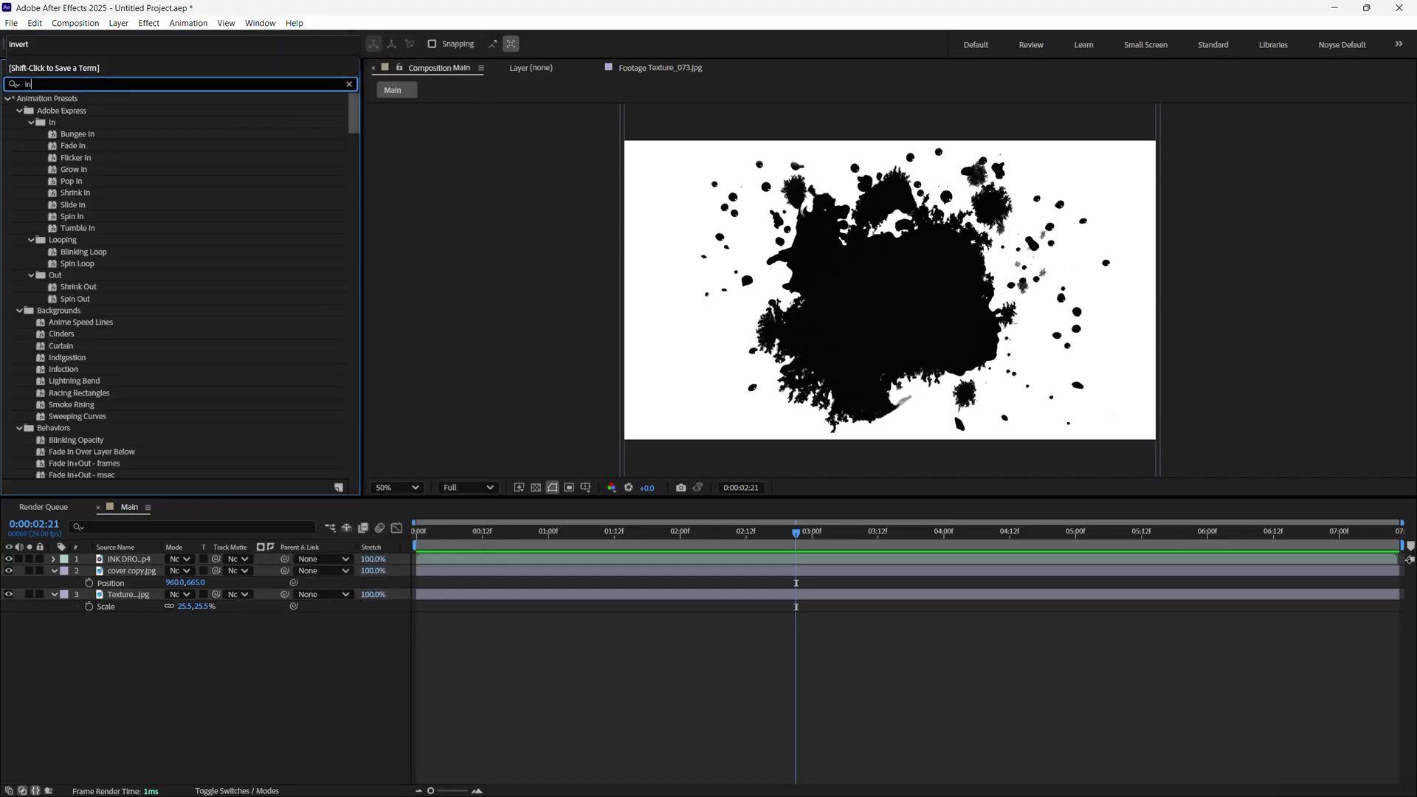
pyautogui.click(84, 217)
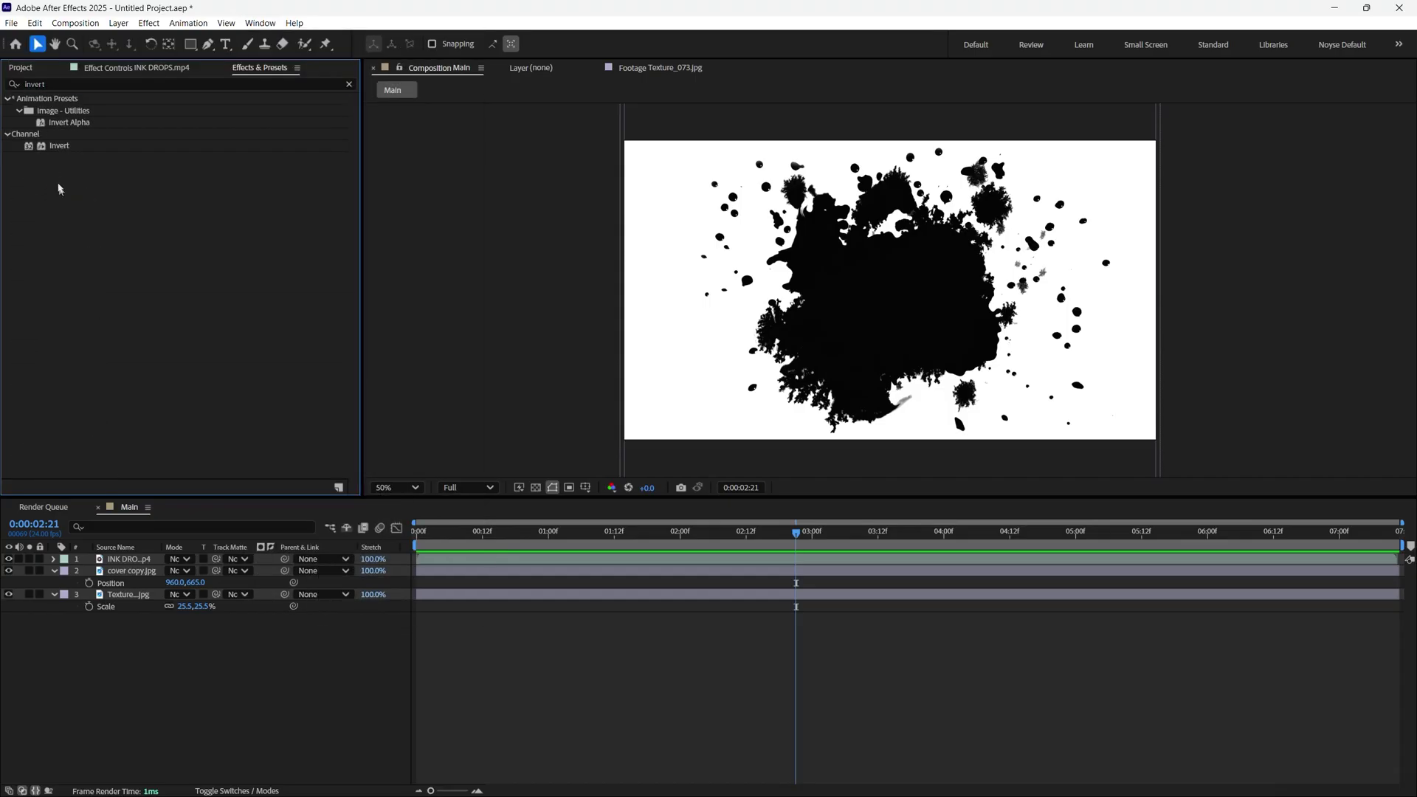
pyautogui.moveTo(34, 149)
pyautogui.mouseDown()
pyautogui.moveTo(100, 222)
pyautogui.moveTo(138, 562)
pyautogui.mouseUp()
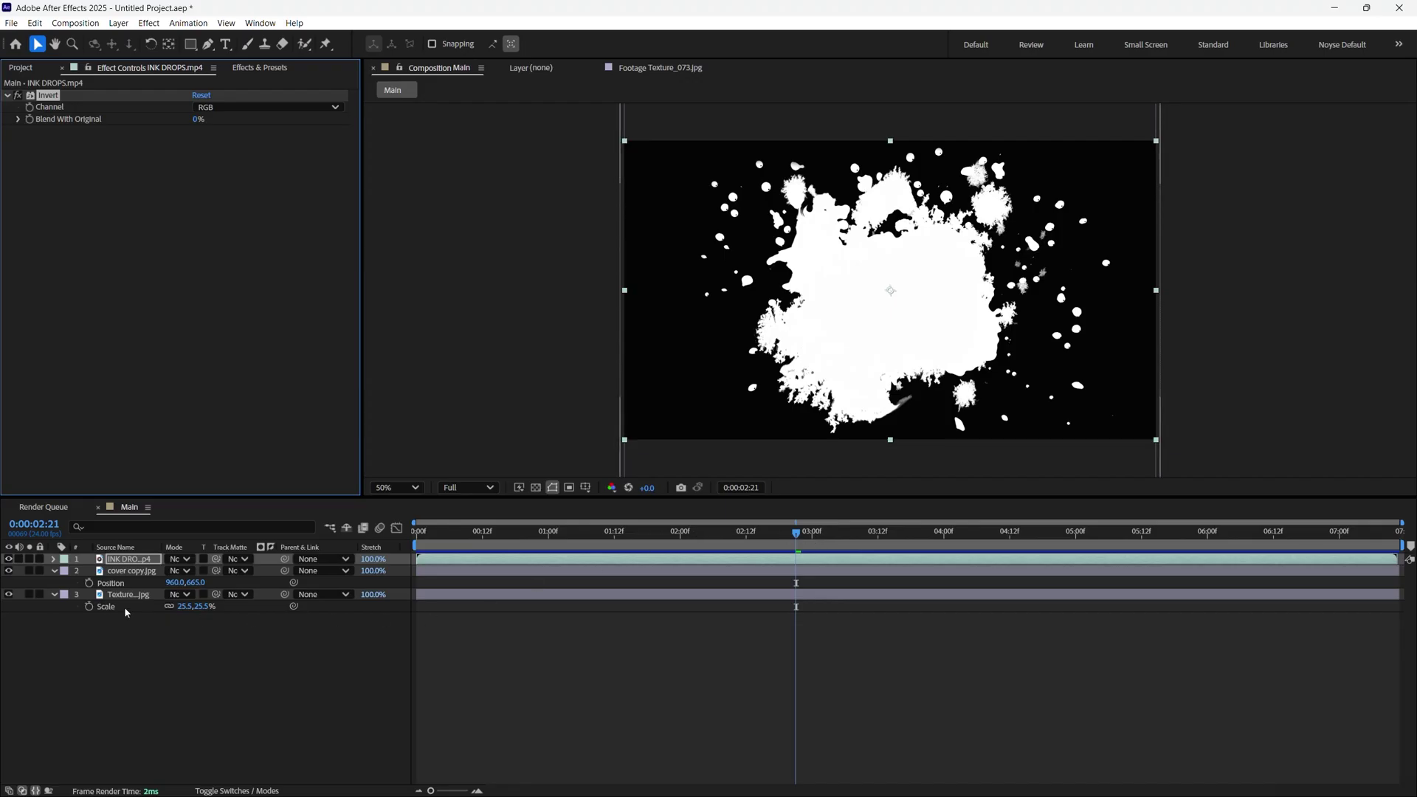
# - Hide INK DROPS and set it as a luma track matte for cover copy.jpg, previewing from 0:00
pyautogui.click(9, 559)
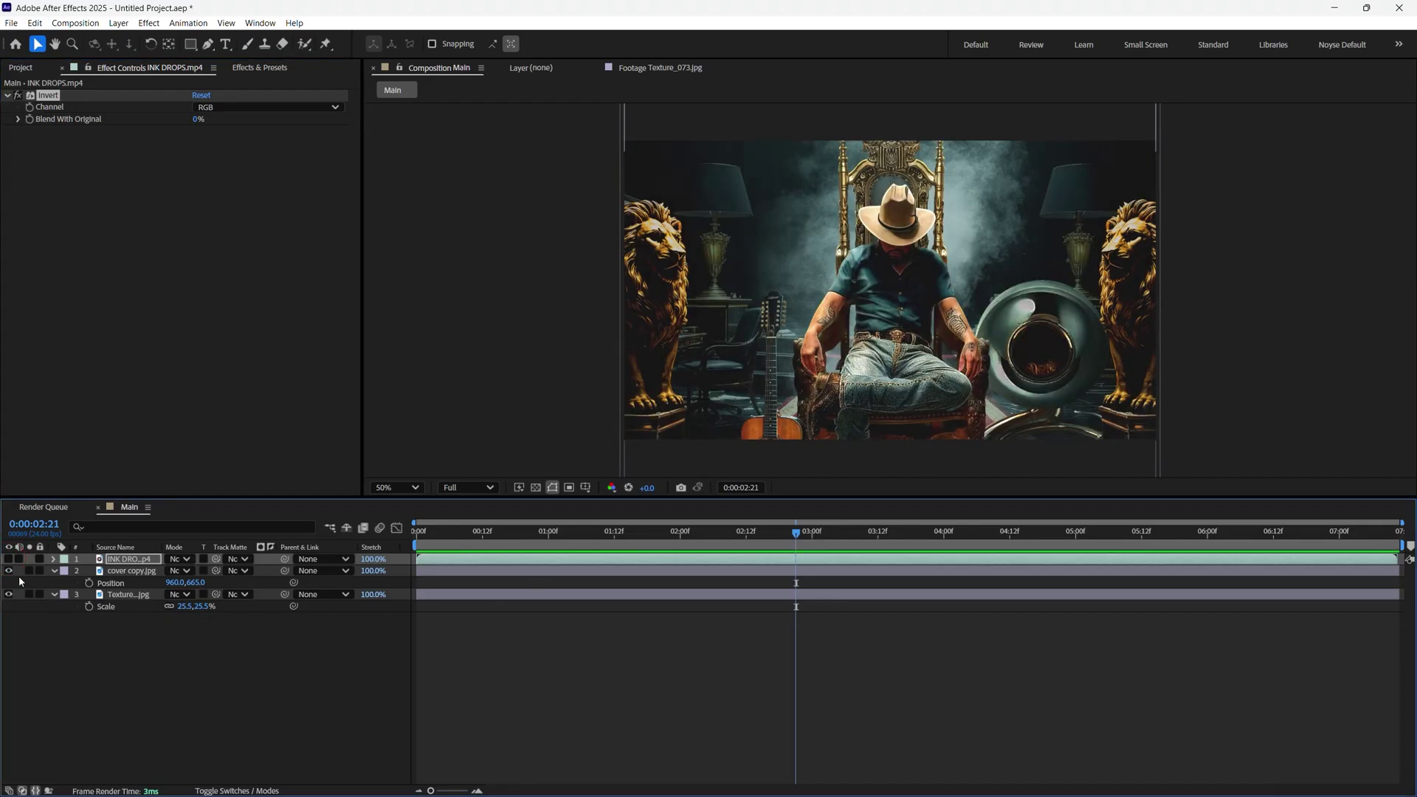
pyautogui.click(471, 531)
pyautogui.press('Home')
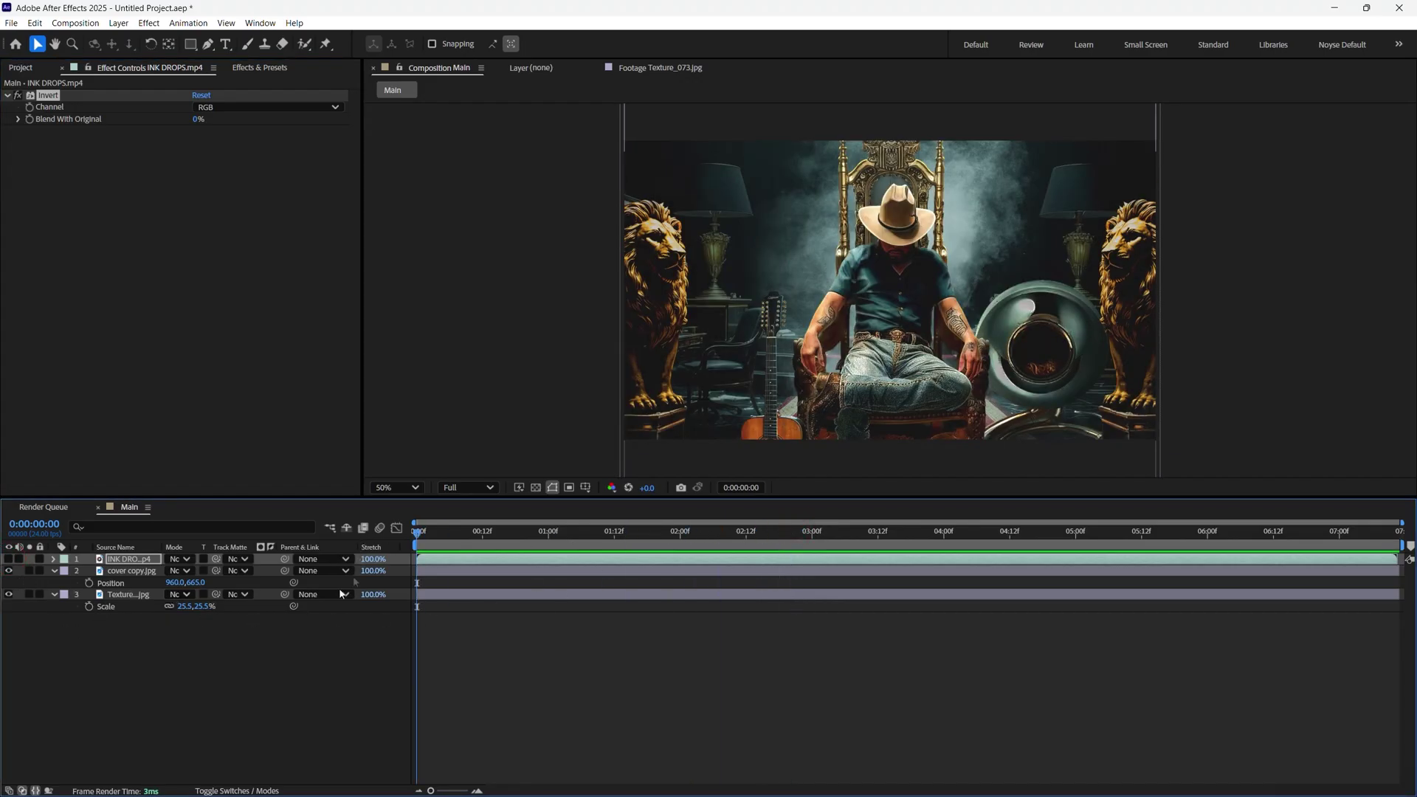
pyautogui.click(131, 570)
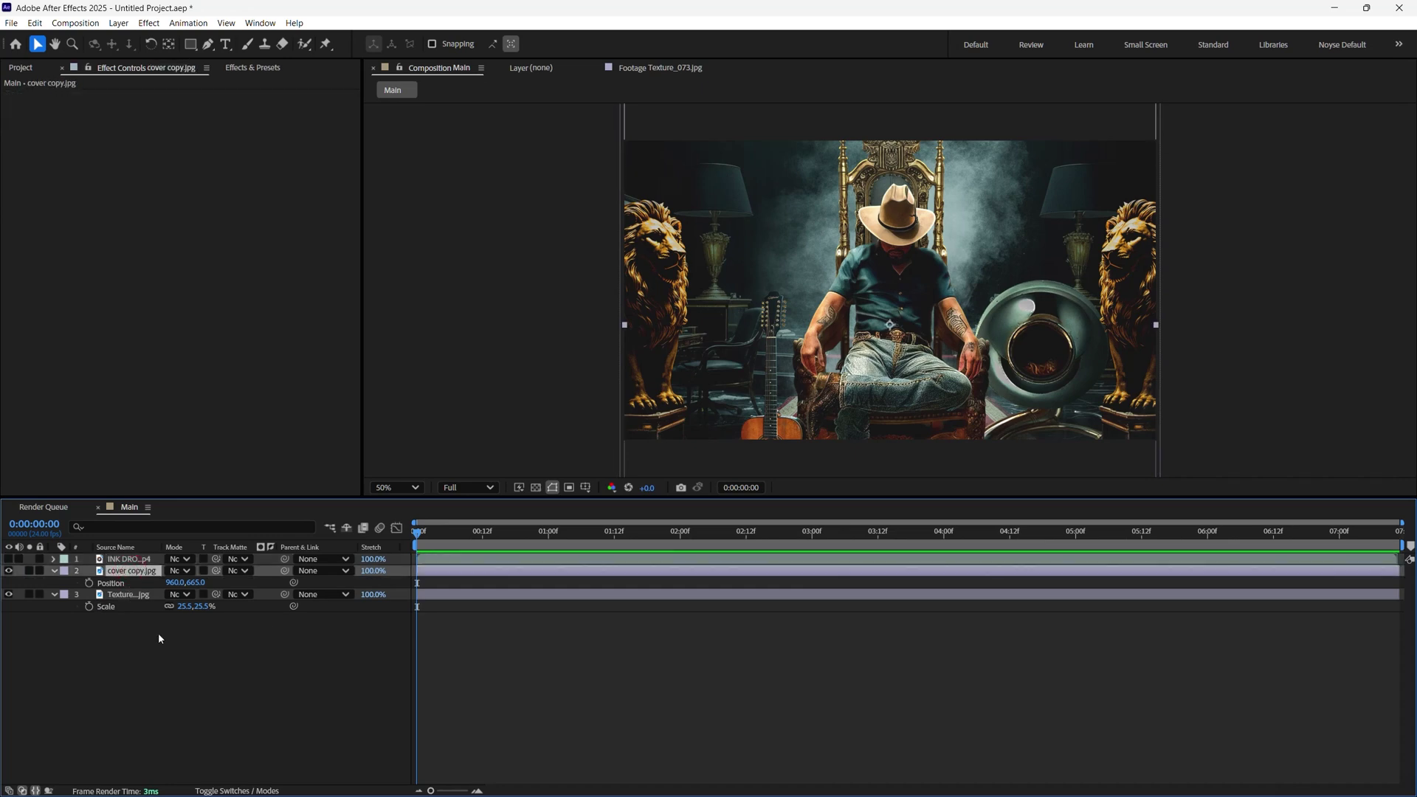
pyautogui.click(243, 571)
pyautogui.click(283, 609)
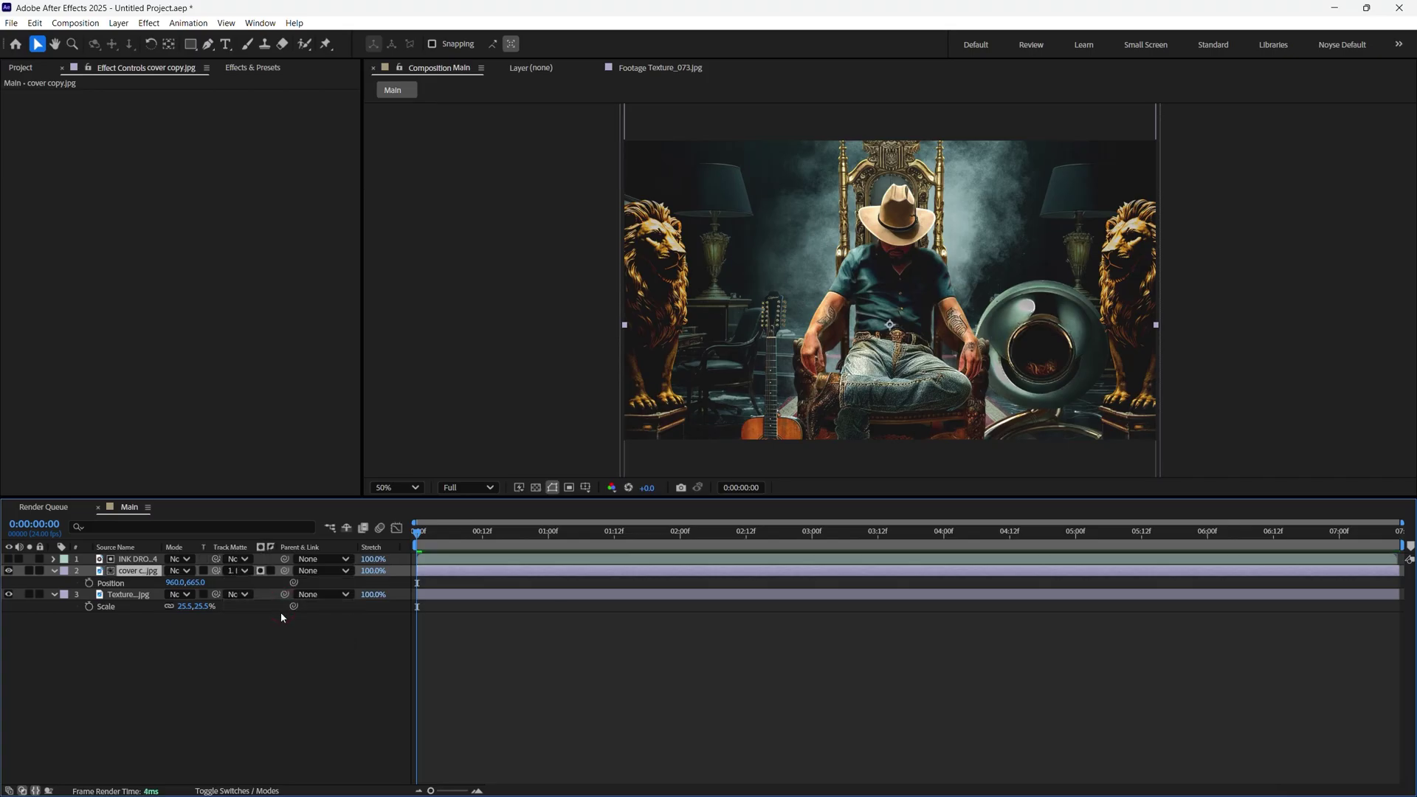
pyautogui.click(261, 572)
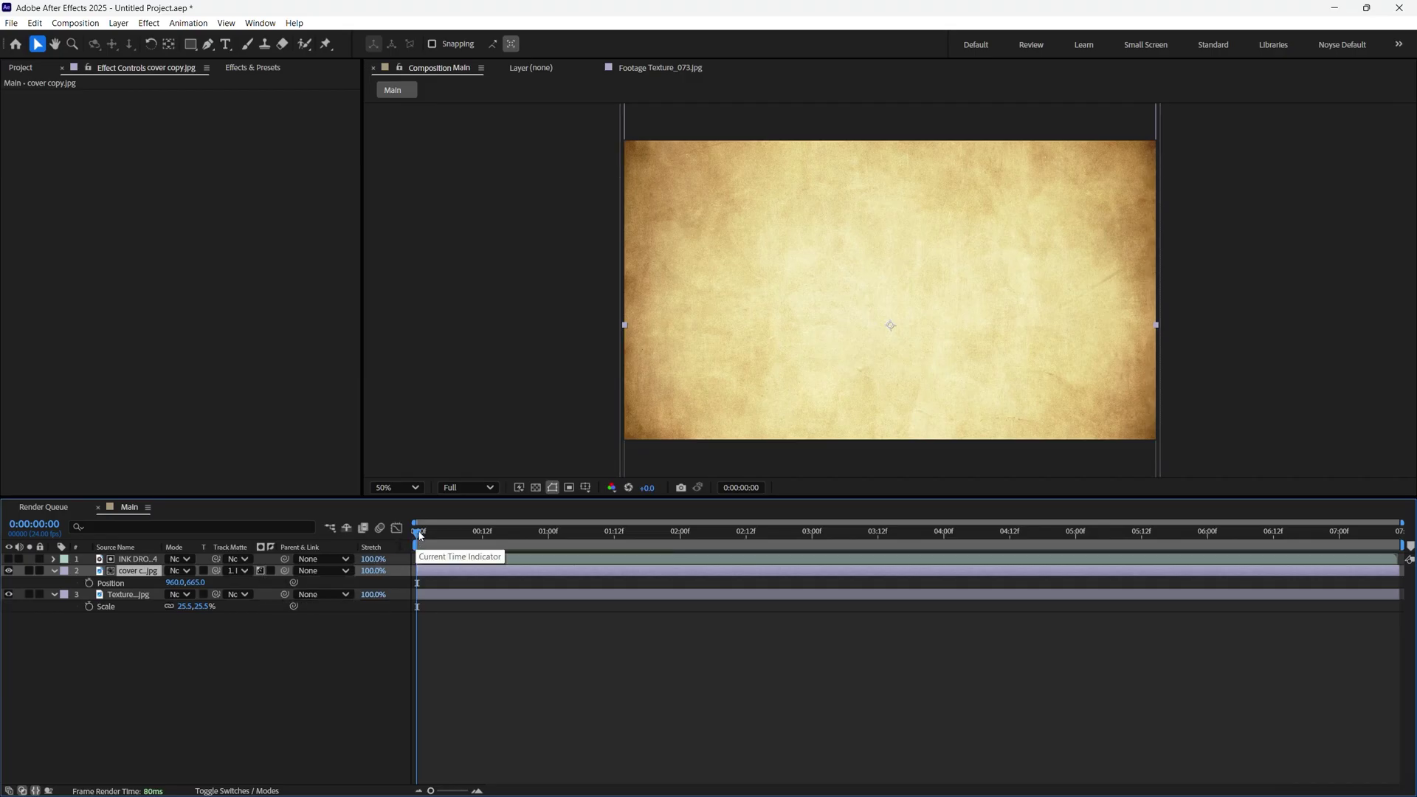
pyautogui.moveTo(422, 533)
pyautogui.mouseDown()
pyautogui.moveTo(786, 558)
pyautogui.moveTo(901, 555)
pyautogui.moveTo(415, 542)
pyautogui.moveTo(1152, 545)
pyautogui.moveTo(415, 546)
pyautogui.mouseUp()
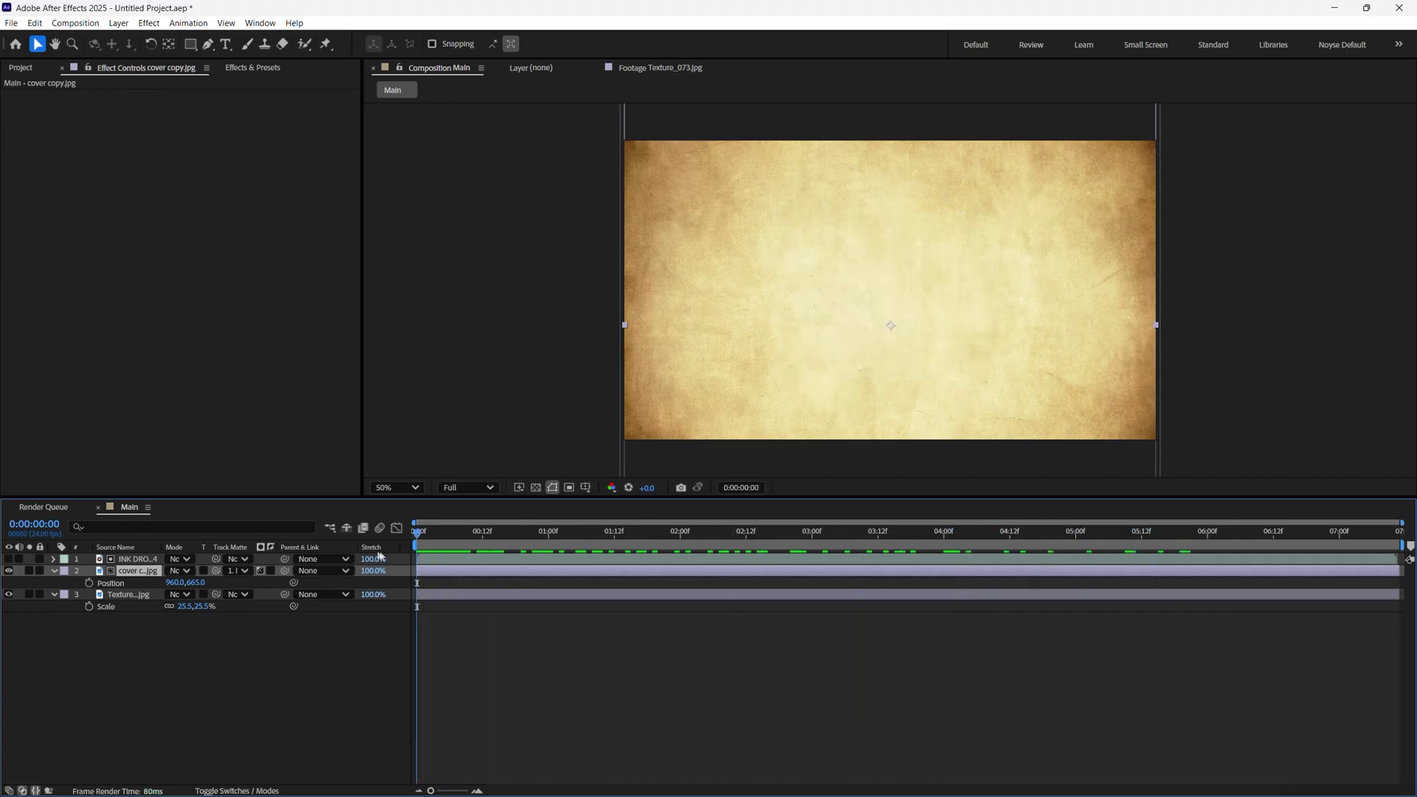
# - Select the INK DROPS, cover and texture layers and pre-compose them as 'ink drop'
pyautogui.click(304, 655)
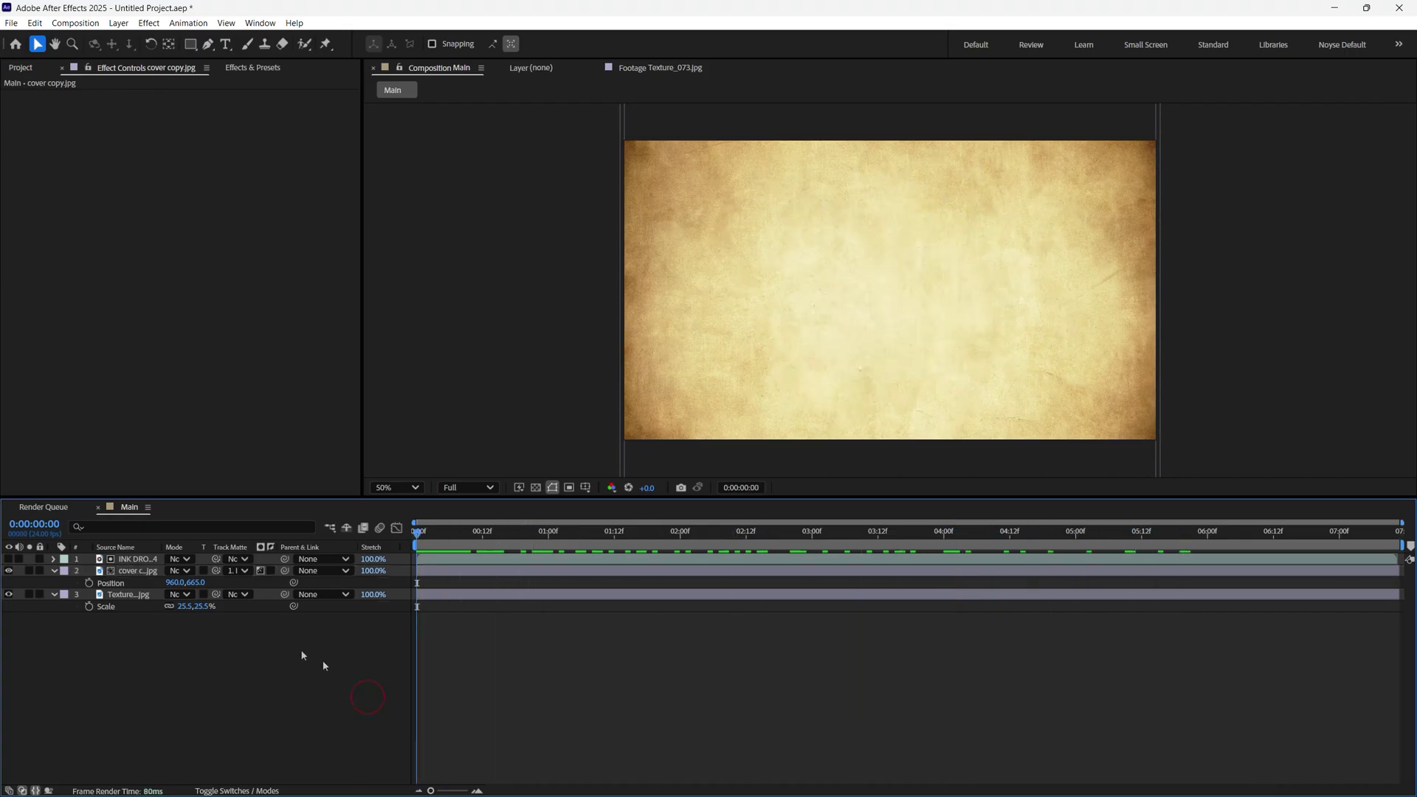
pyautogui.click(54, 570)
pyautogui.click(127, 561)
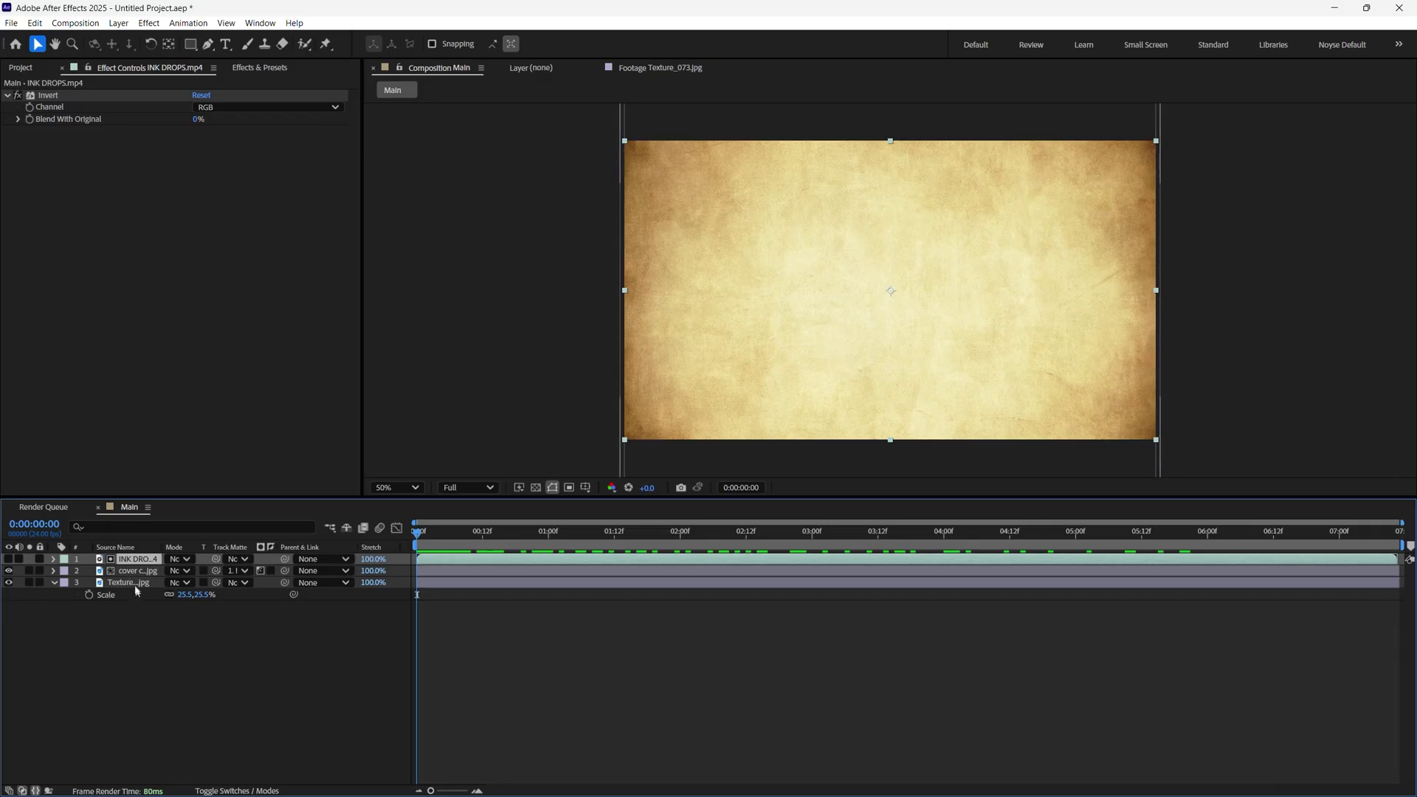
pyautogui.keyDown('shift'); pyautogui.click(139, 585); pyautogui.keyUp('shift')
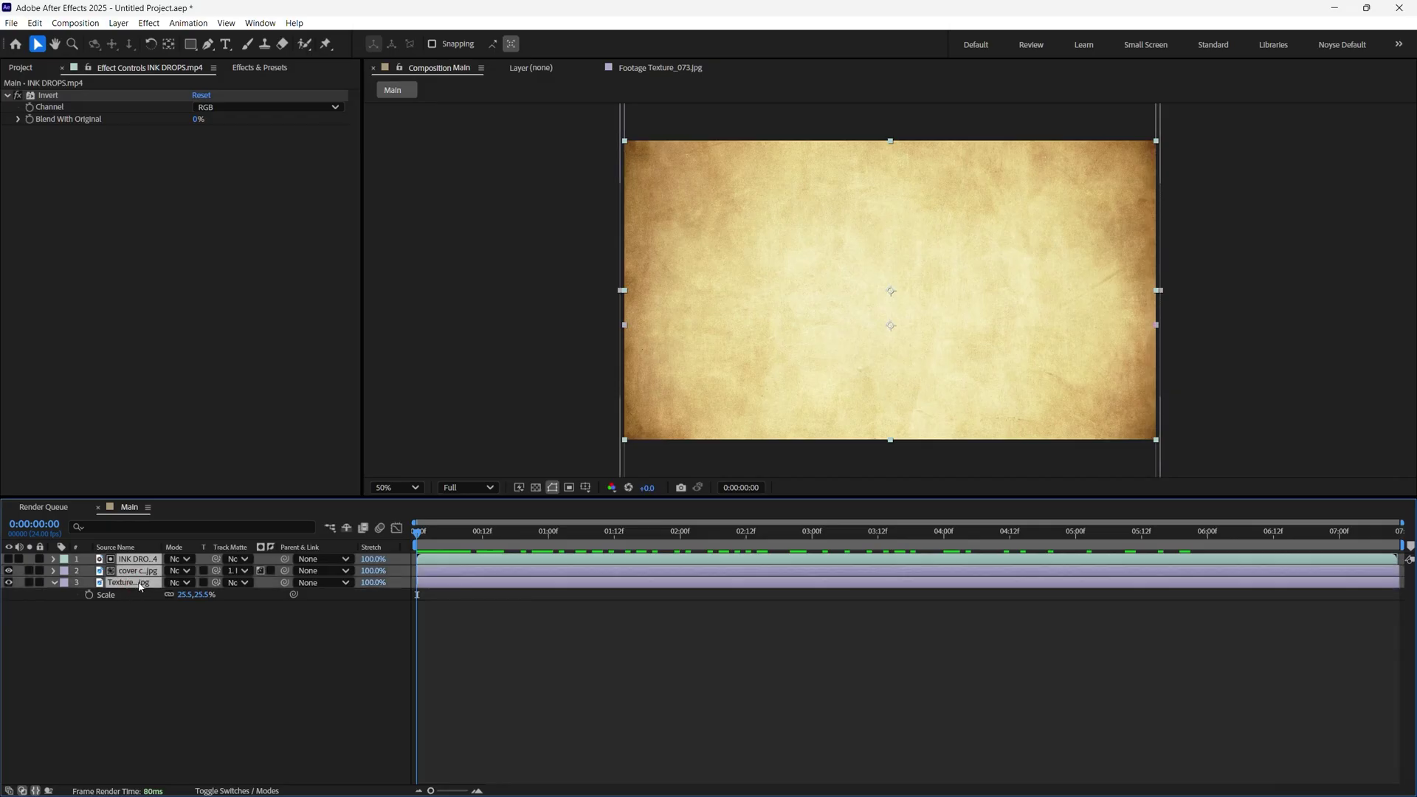
pyautogui.hotkey('ctrl', 'shift', 'c')
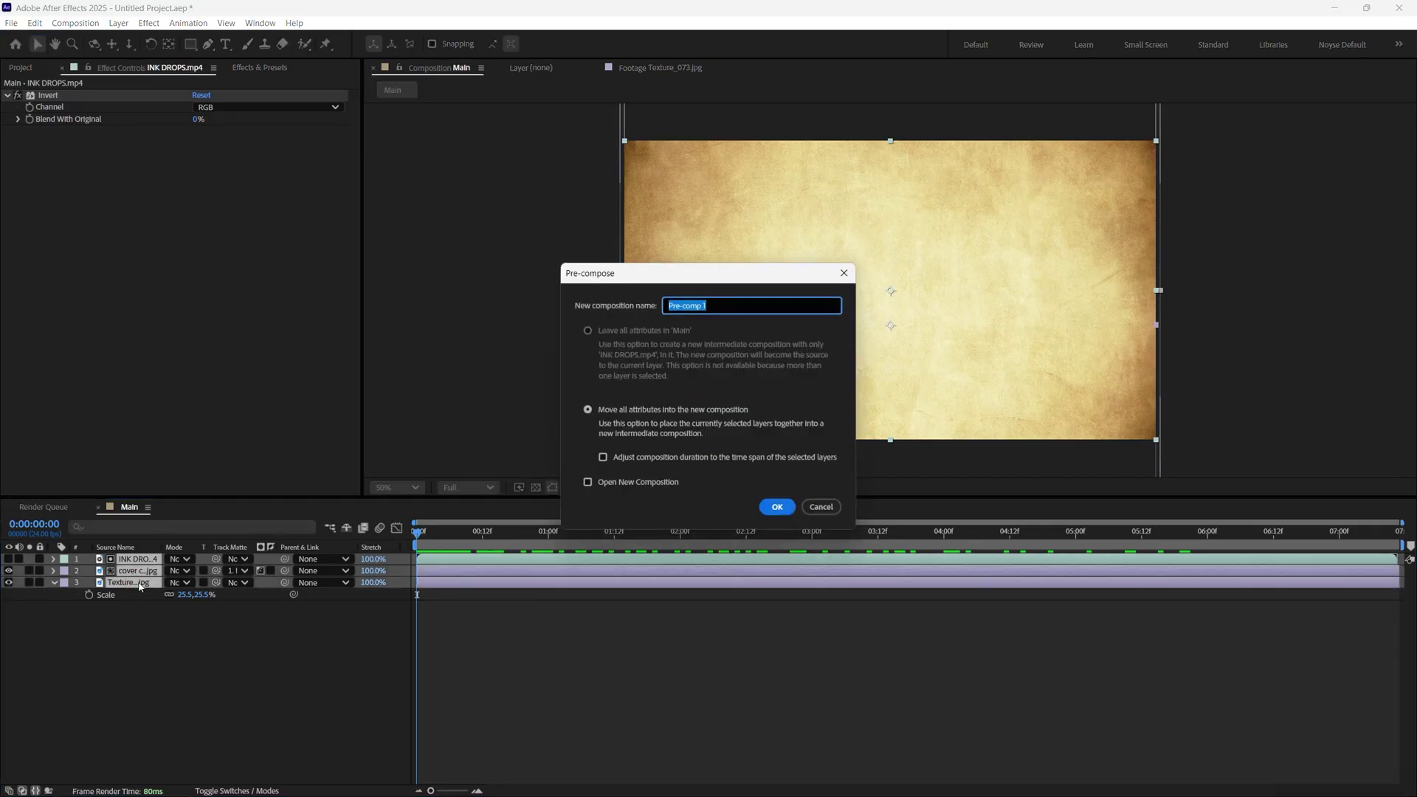
pyautogui.click(820, 507)
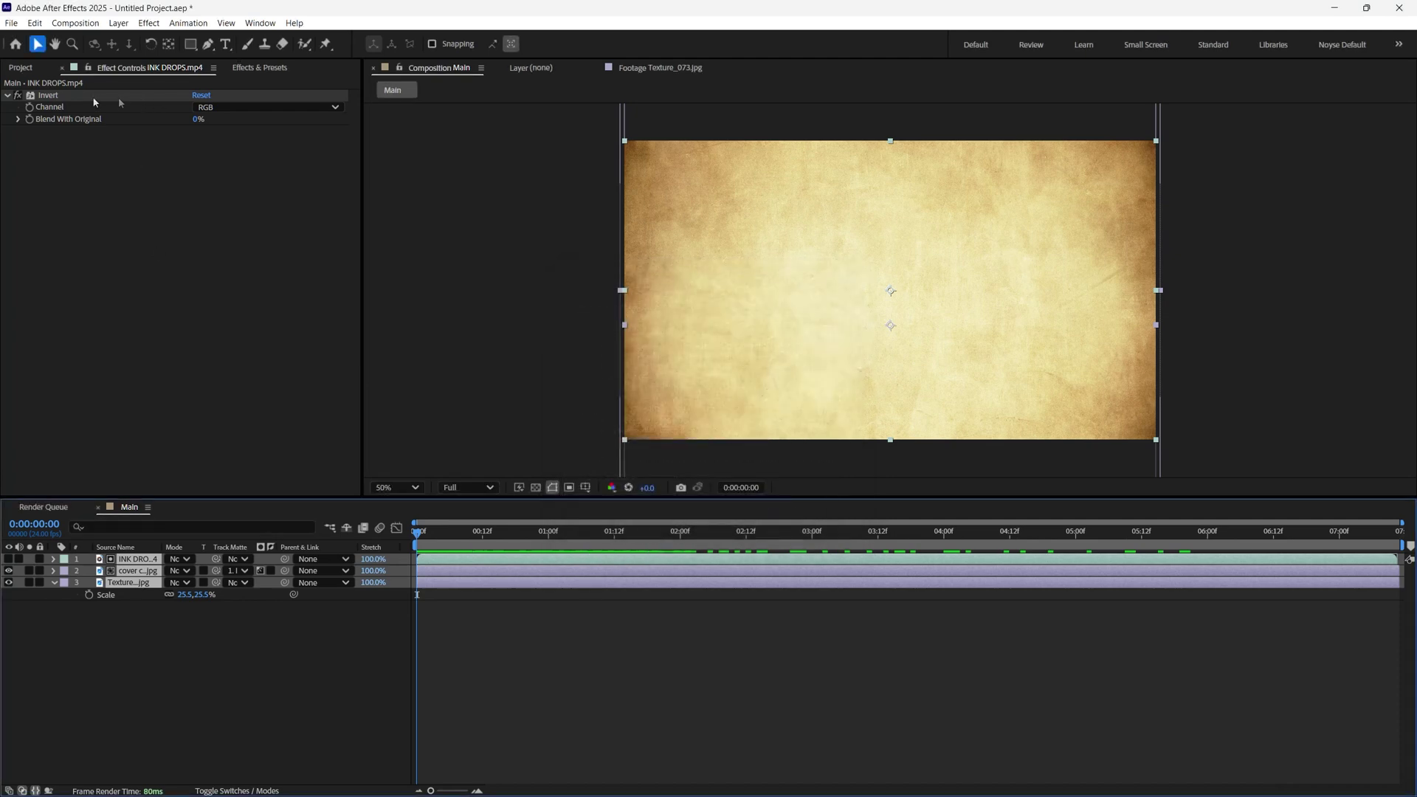
pyautogui.click(118, 23)
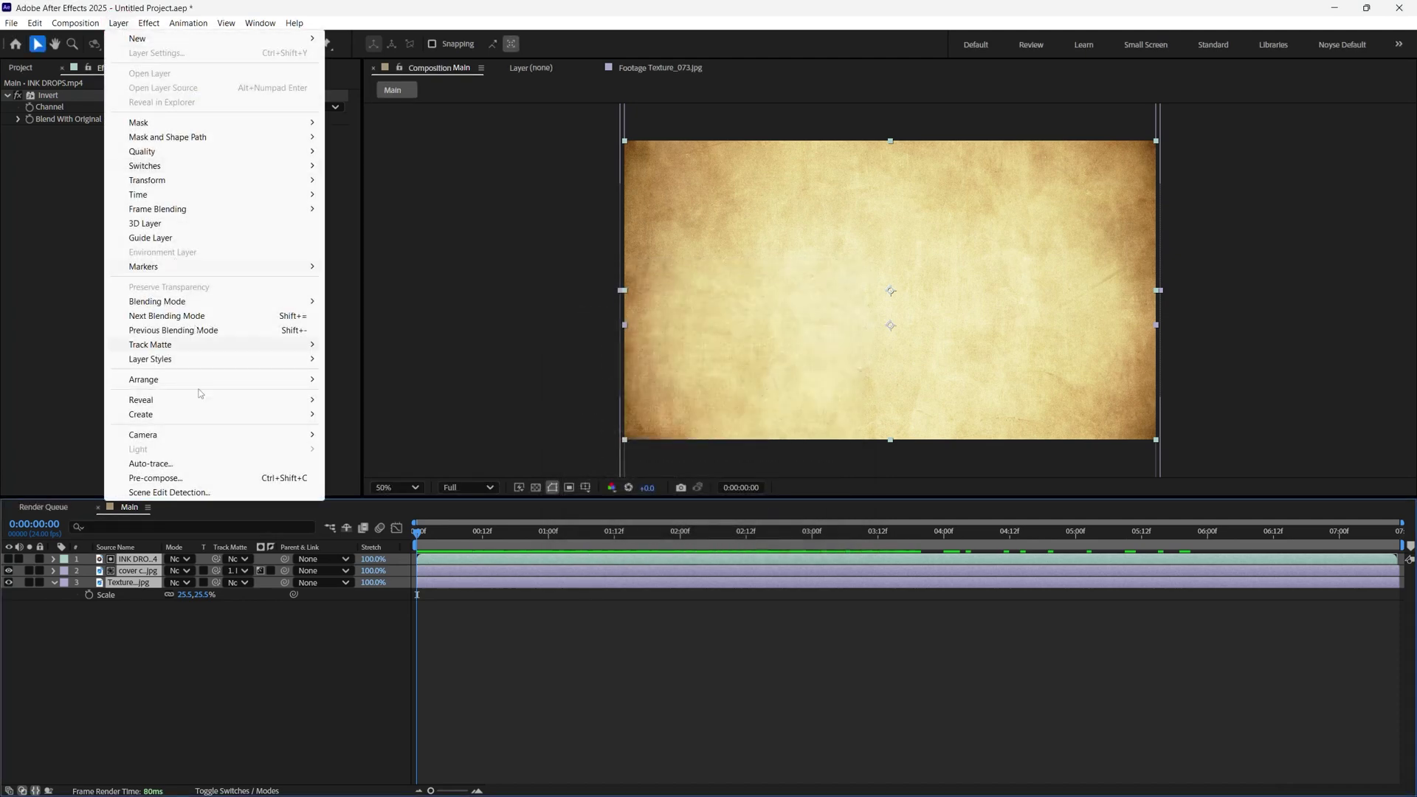
pyautogui.click(184, 477)
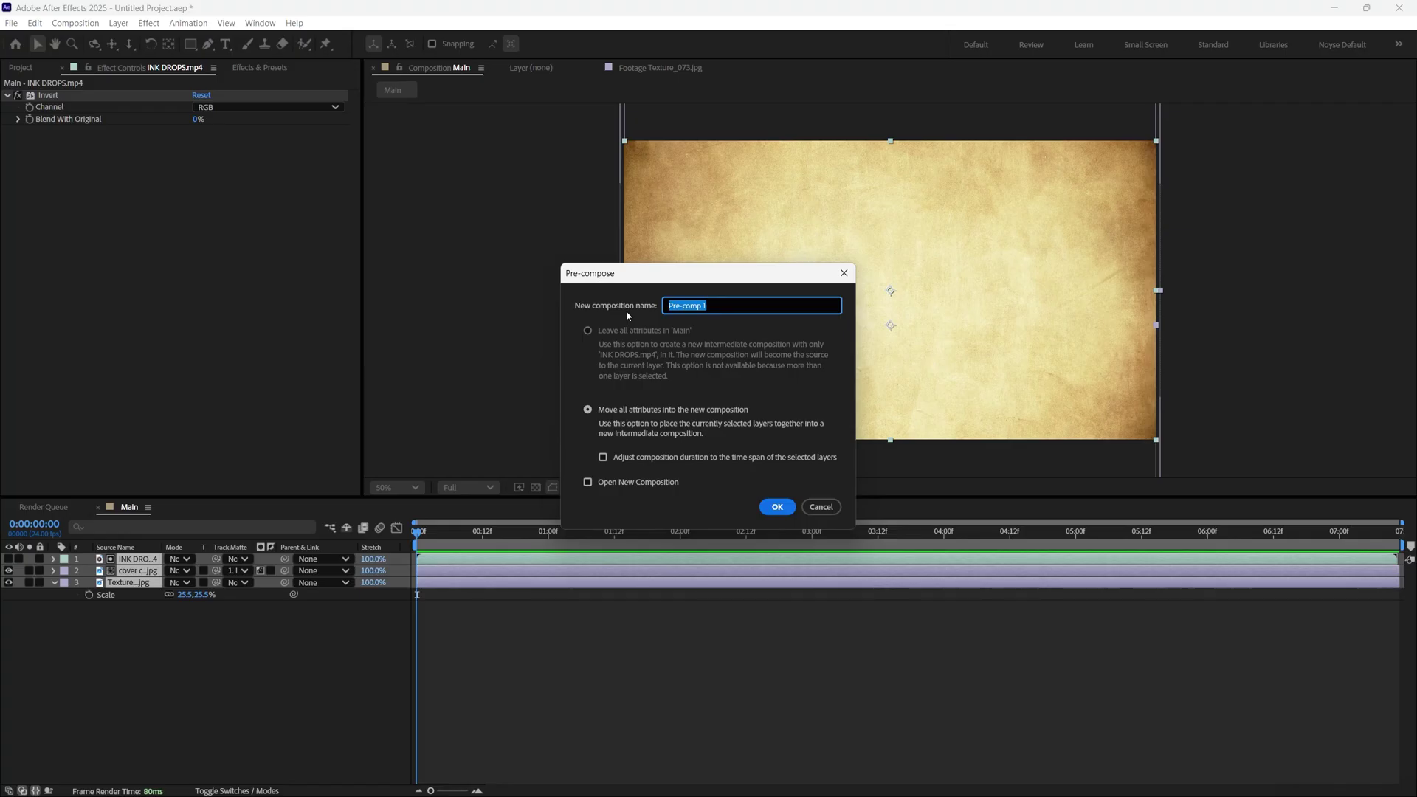
pyautogui.press('BackSpace')
pyautogui.click(778, 507)
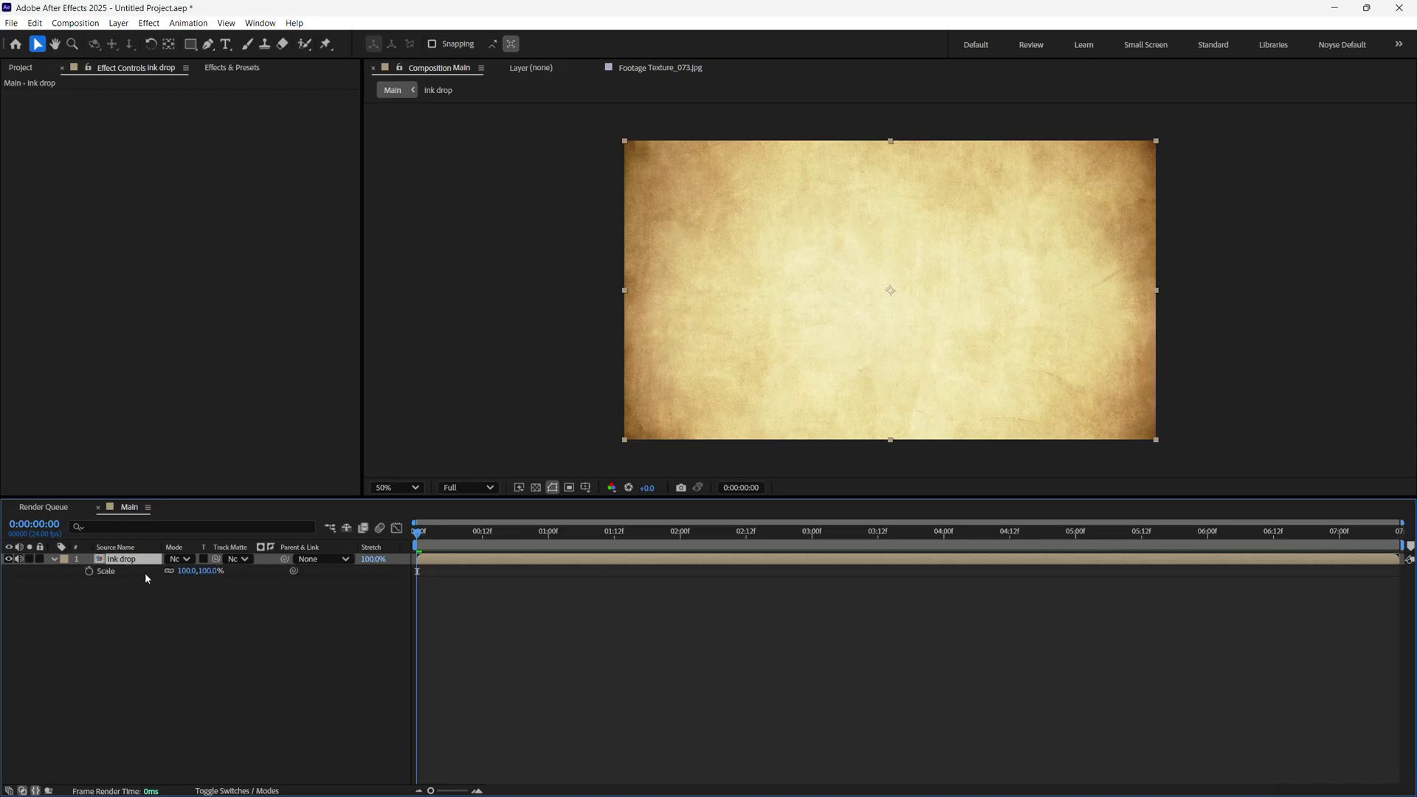
# - Keyframe the ink drop layer's Scale from 100% at 0:00 to 114% at 7:10
pyautogui.click(89, 572)
pyautogui.moveTo(419, 535); pyautogui.dragTo(1403, 545)
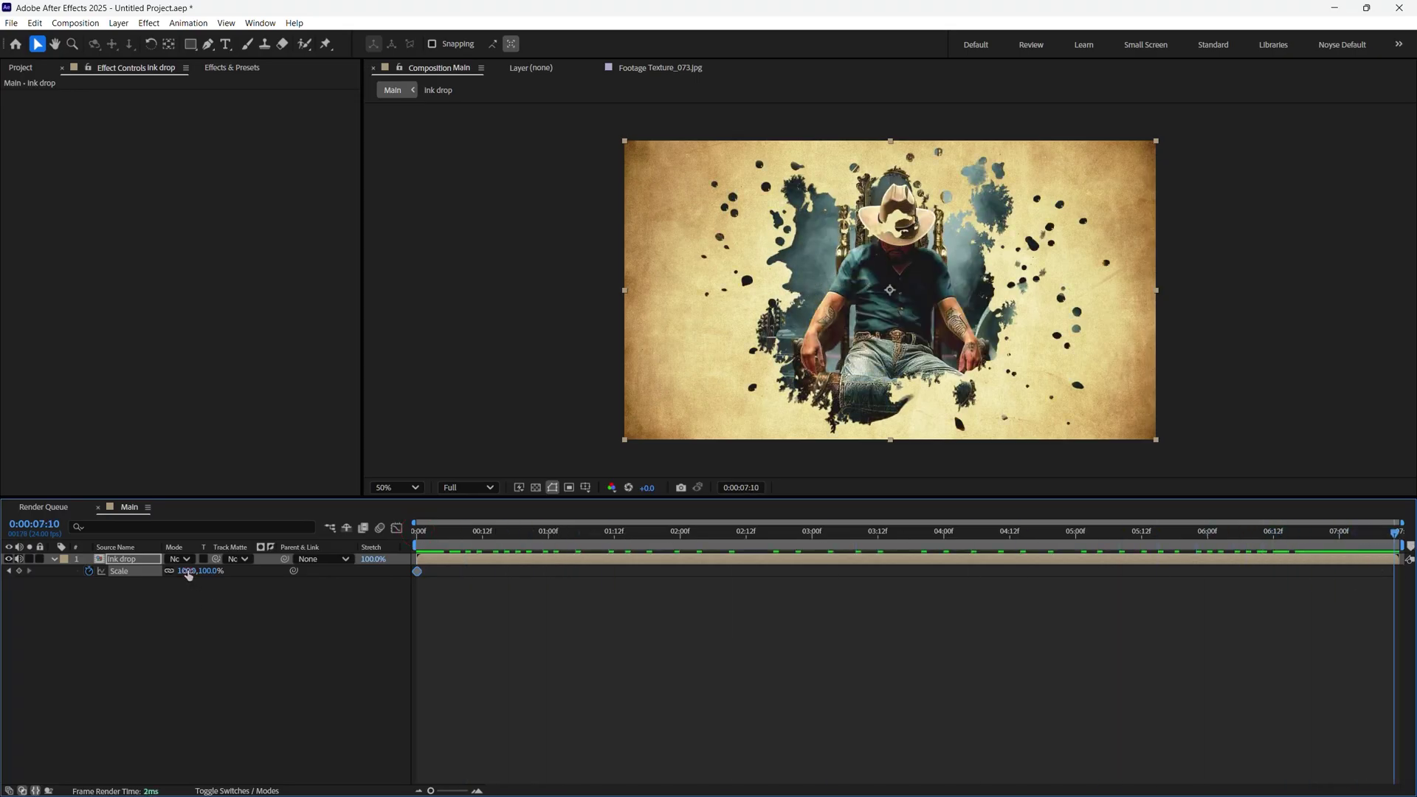
pyautogui.moveTo(188, 575); pyautogui.dragTo(207, 577)
pyautogui.moveTo(1394, 534)
pyautogui.mouseDown()
pyautogui.moveTo(401, 573)
pyautogui.moveTo(997, 589)
pyautogui.moveTo(410, 572)
pyautogui.moveTo(1196, 557)
pyautogui.moveTo(1387, 577)
pyautogui.mouseUp()
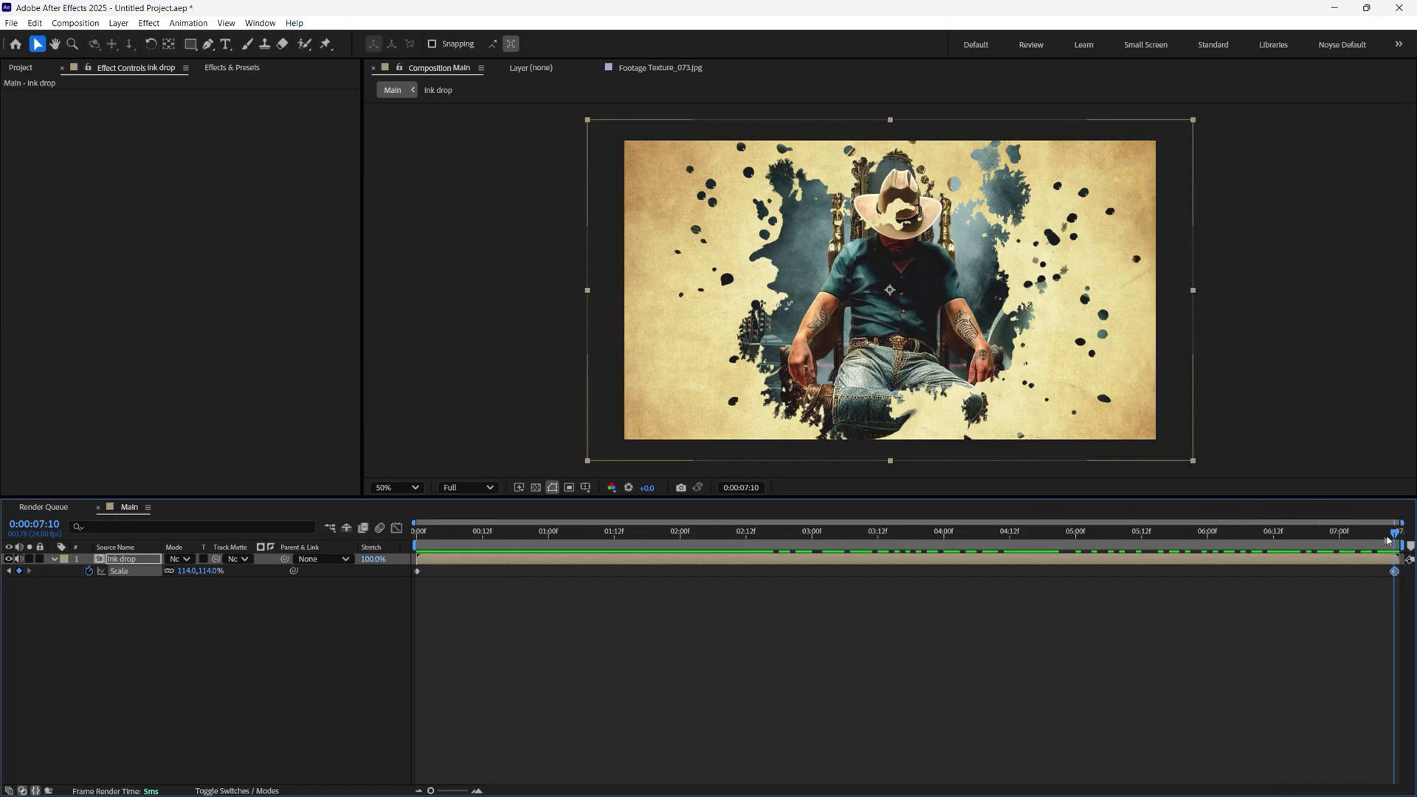
pyautogui.moveTo(1388, 541)
pyautogui.mouseDown()
pyautogui.moveTo(627, 597)
pyautogui.moveTo(680, 580)
pyautogui.moveTo(906, 580)
pyautogui.mouseUp()
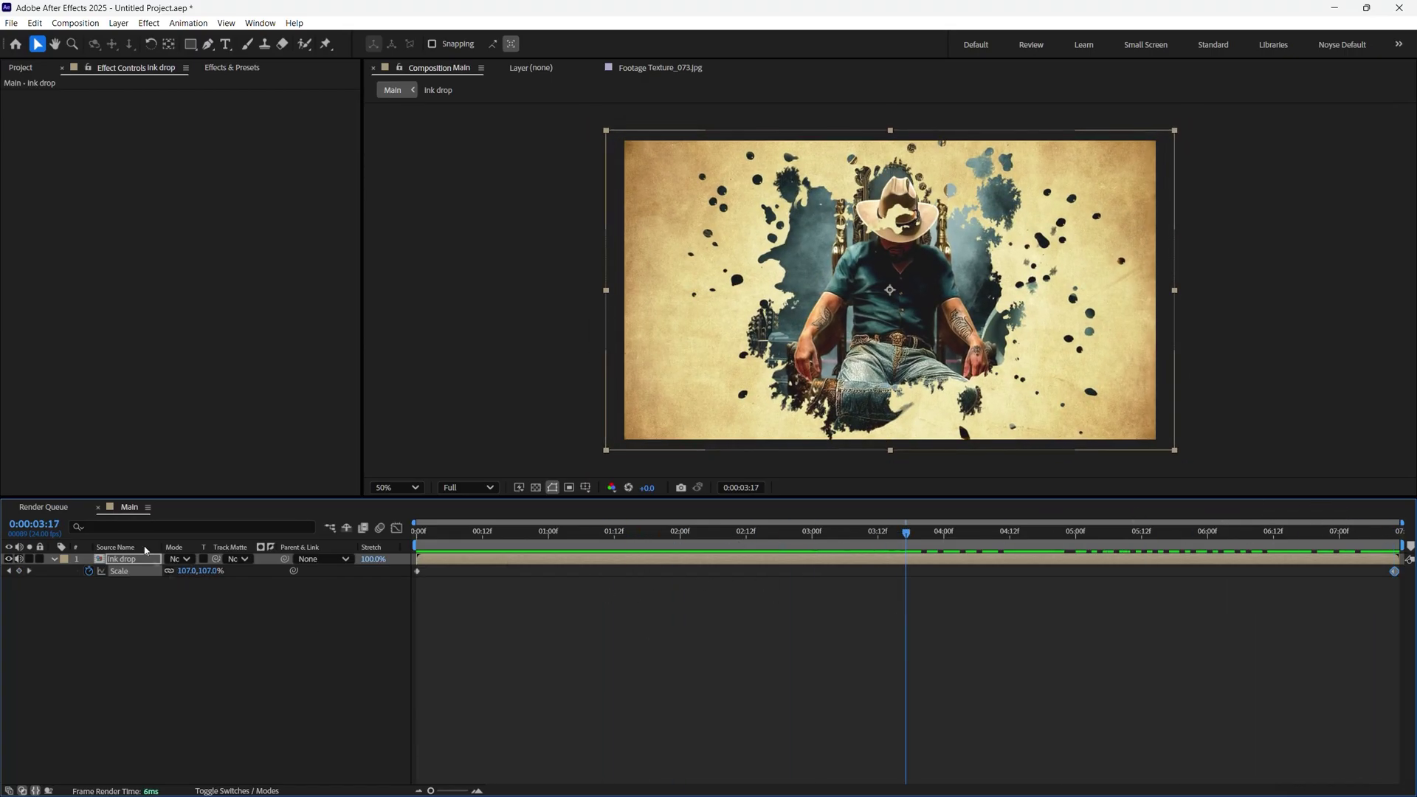
# - Inside the ink drop precomp, scale INK DROPS.mp4 to 138% and nudge it up in the viewer
pyautogui.doubleClick(99, 561)
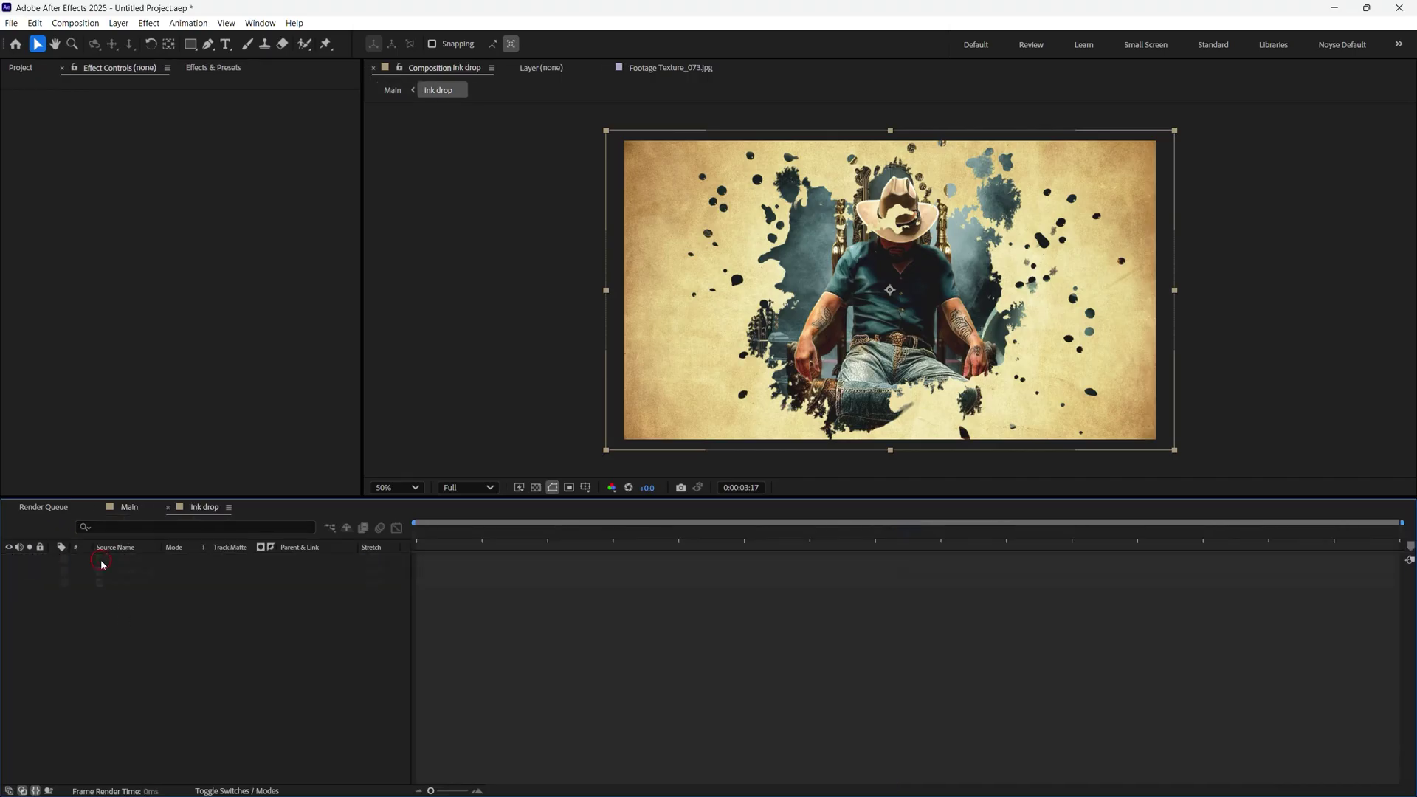
pyautogui.moveTo(908, 537); pyautogui.dragTo(1034, 563)
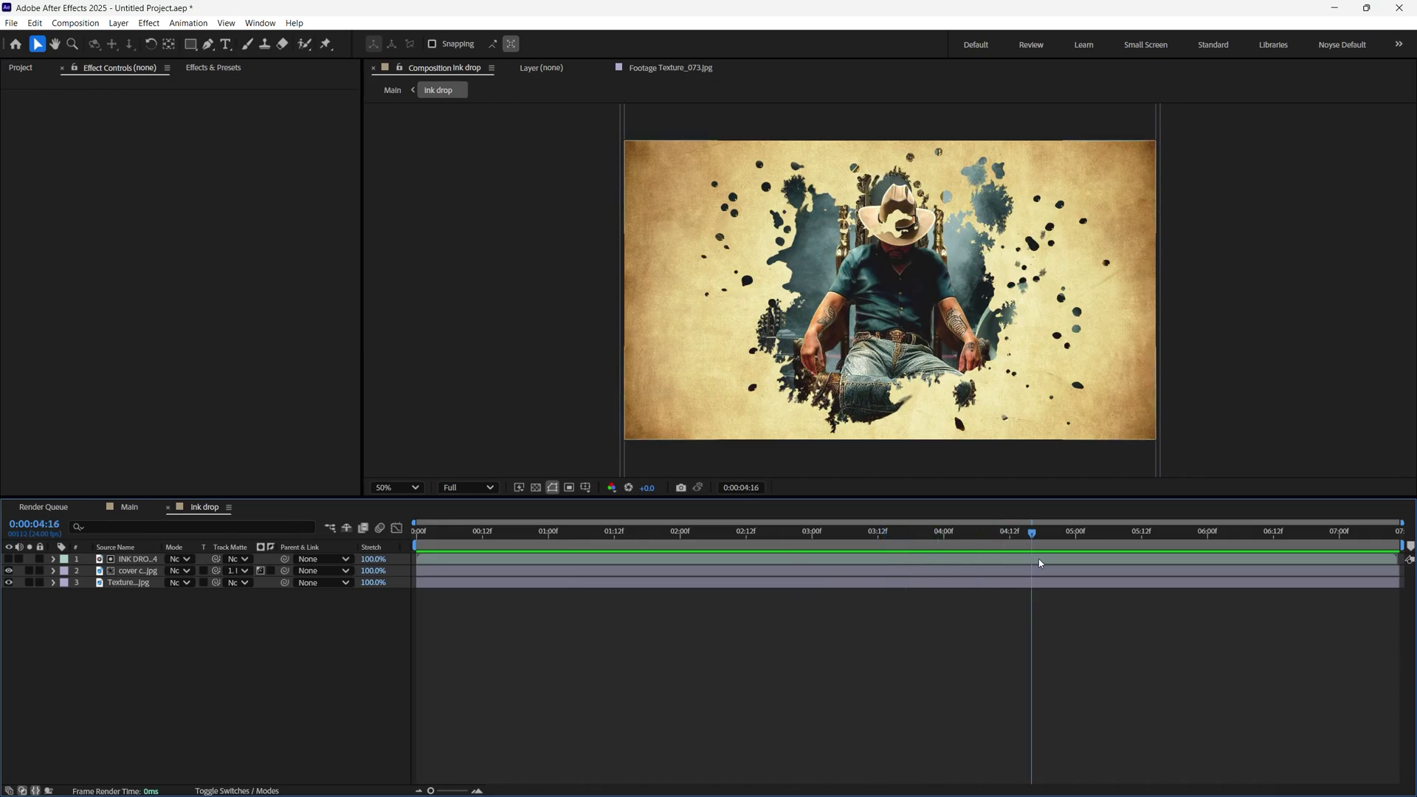
pyautogui.click(133, 559)
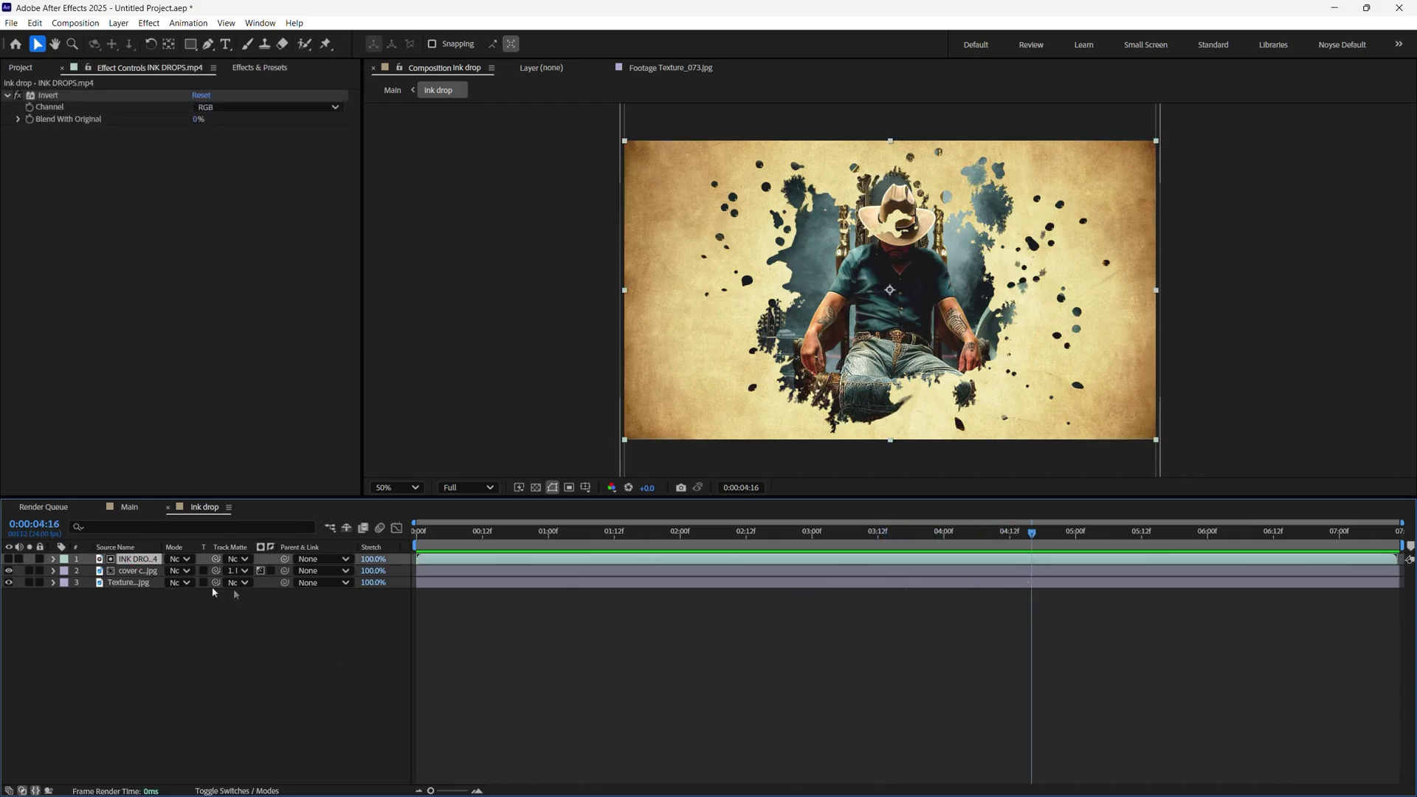
pyautogui.press('s')
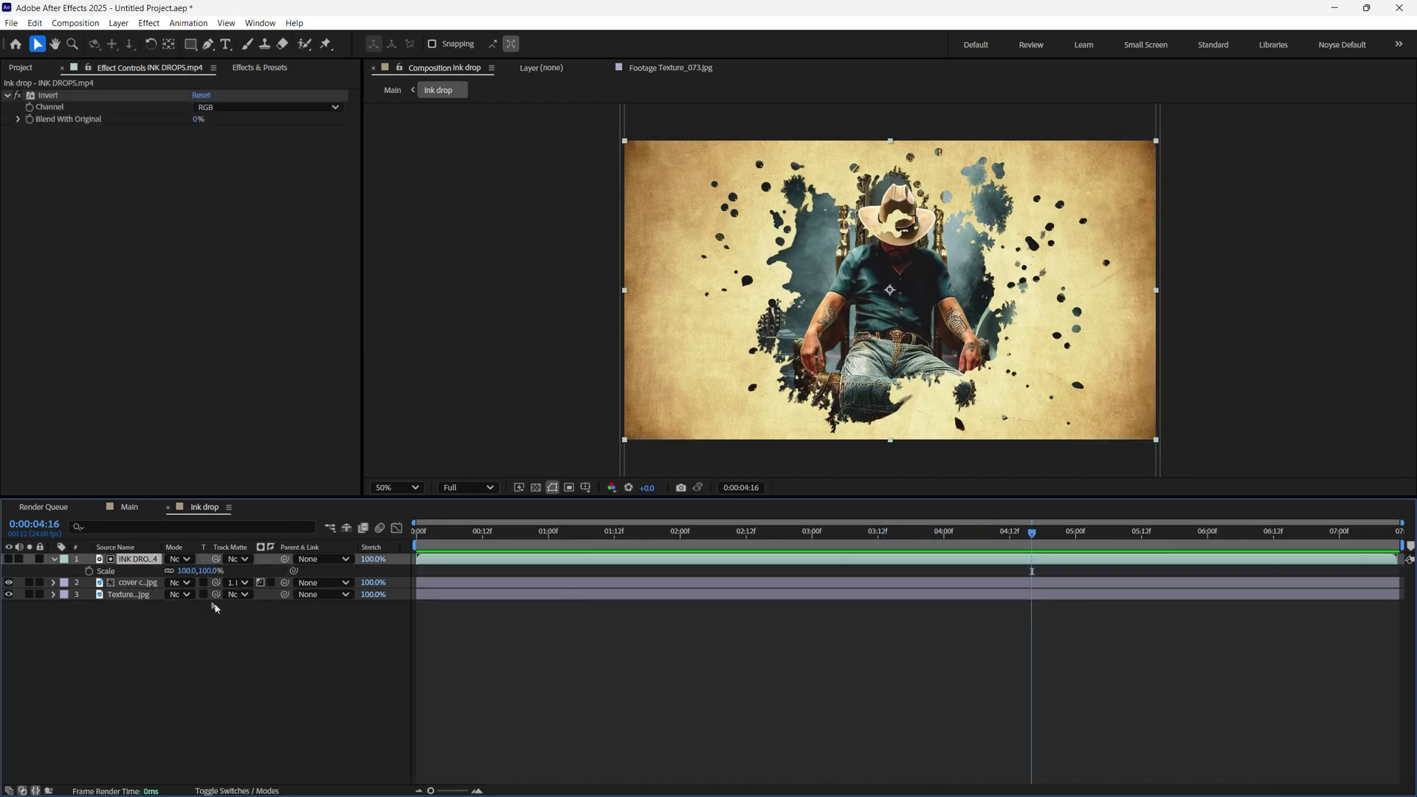
pyautogui.moveTo(205, 574); pyautogui.dragTo(235, 570)
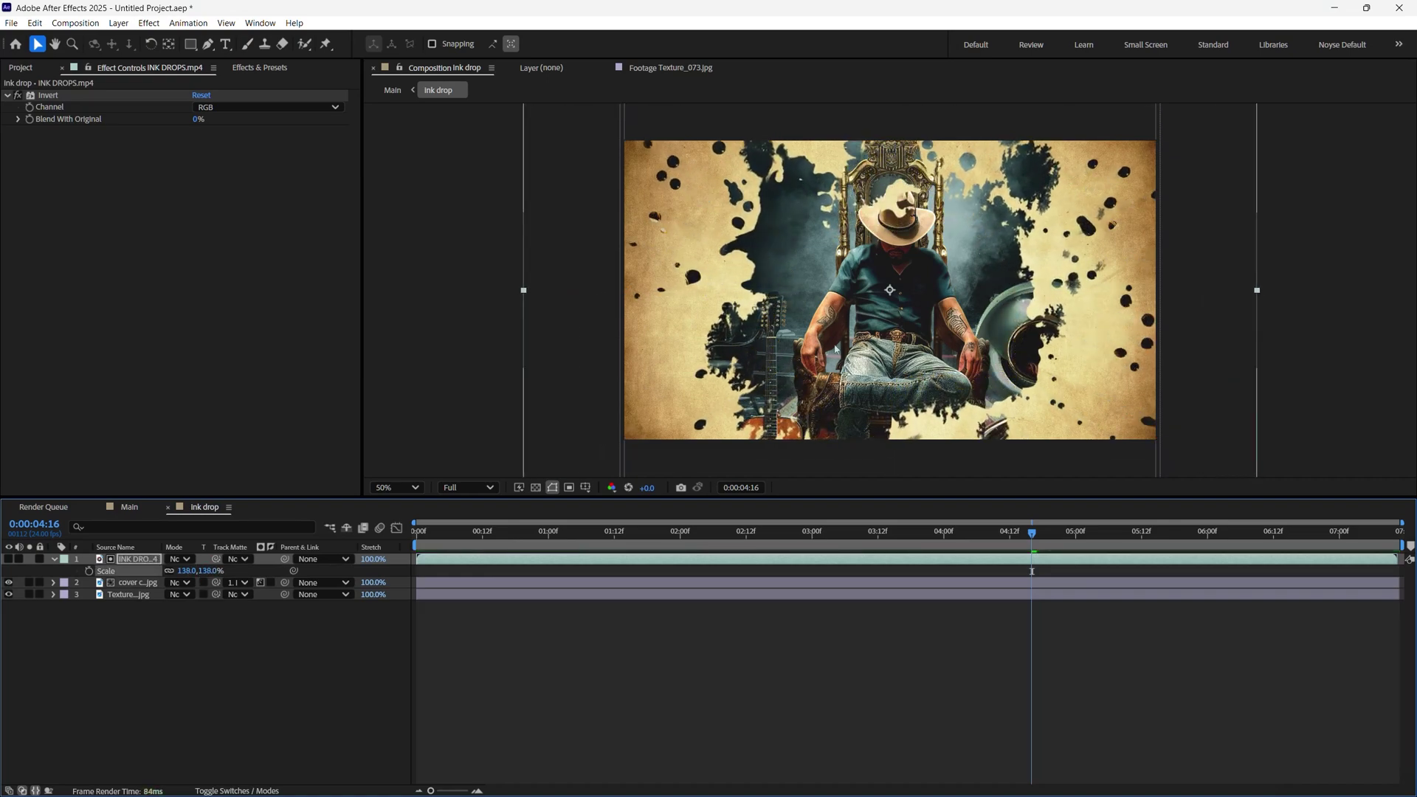
pyautogui.moveTo(891, 342); pyautogui.dragTo(898, 317)
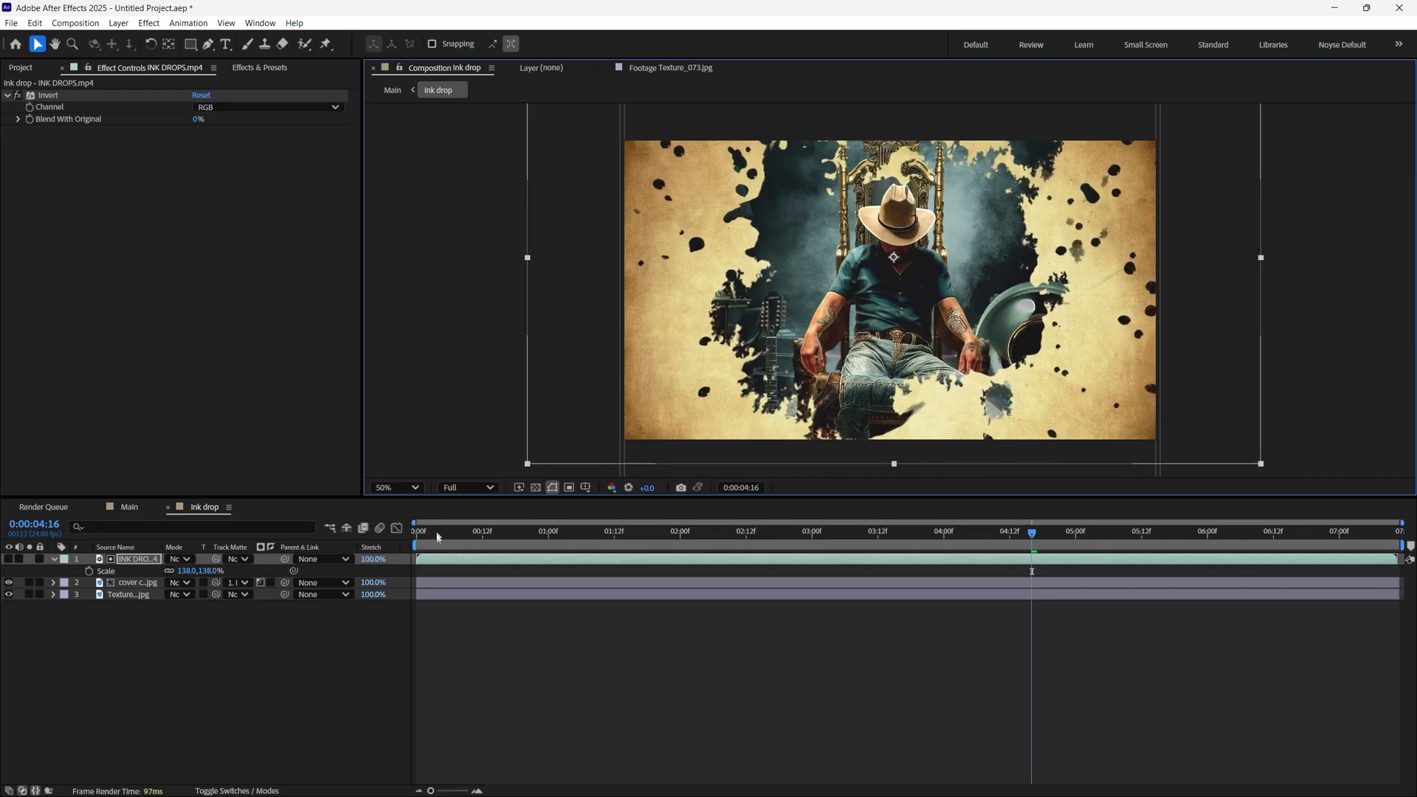
pyautogui.click(440, 533)
pyautogui.moveTo(440, 534)
pyautogui.mouseDown()
pyautogui.moveTo(949, 531)
pyautogui.moveTo(763, 525)
pyautogui.mouseUp()
pyautogui.press('Home')
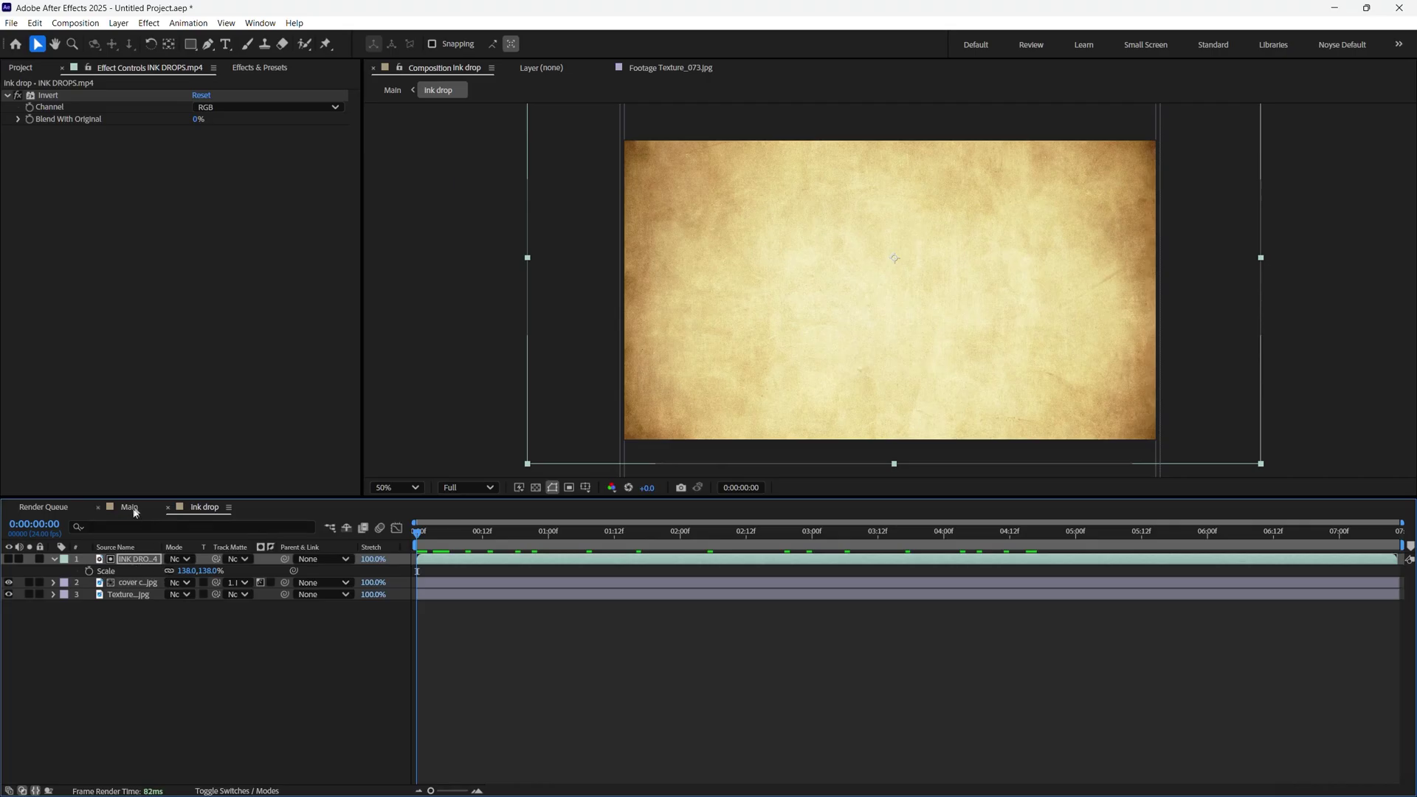
# - Play back the Main composition and scrub to the end to check the zooming ink-drop cowboy reveal
pyautogui.click(133, 510)
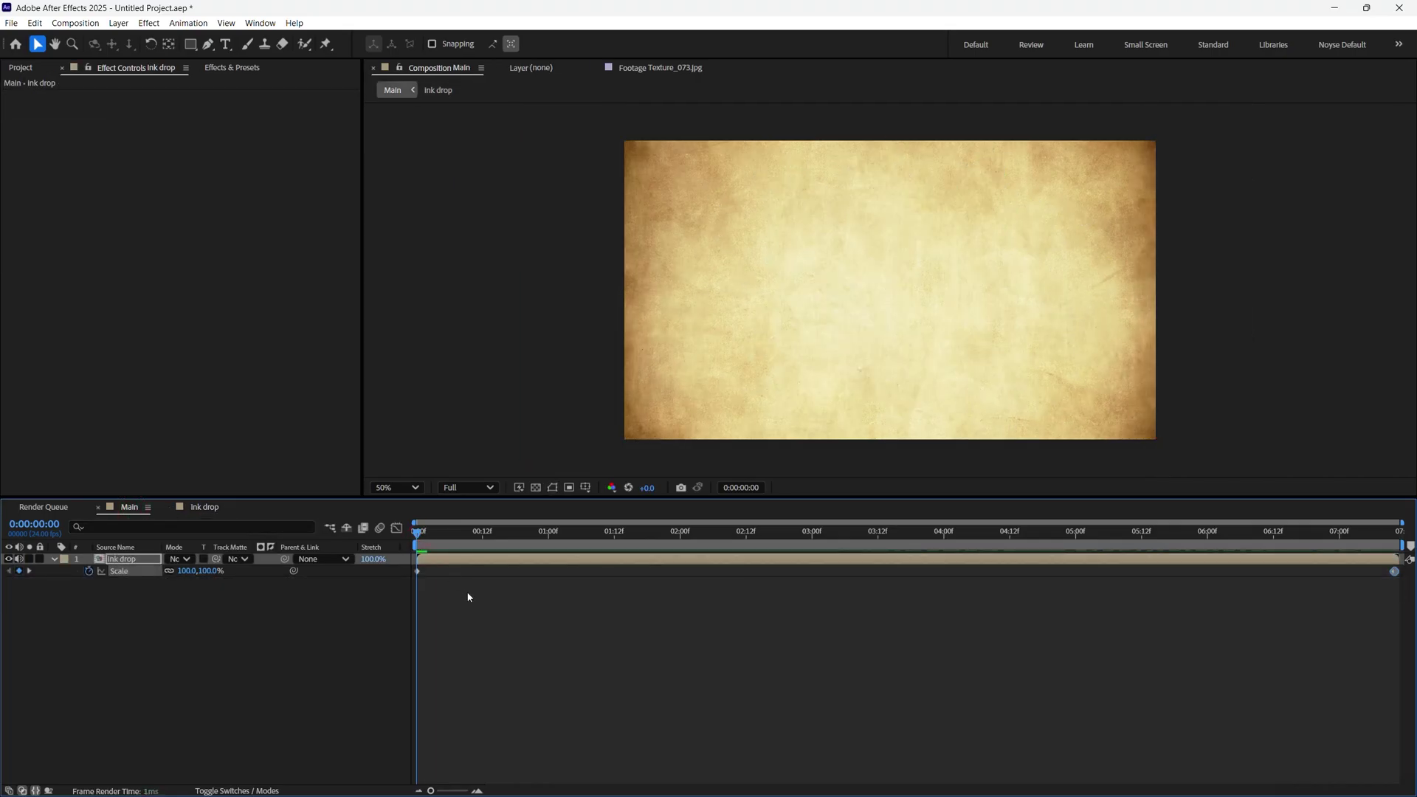
pyautogui.press('space')
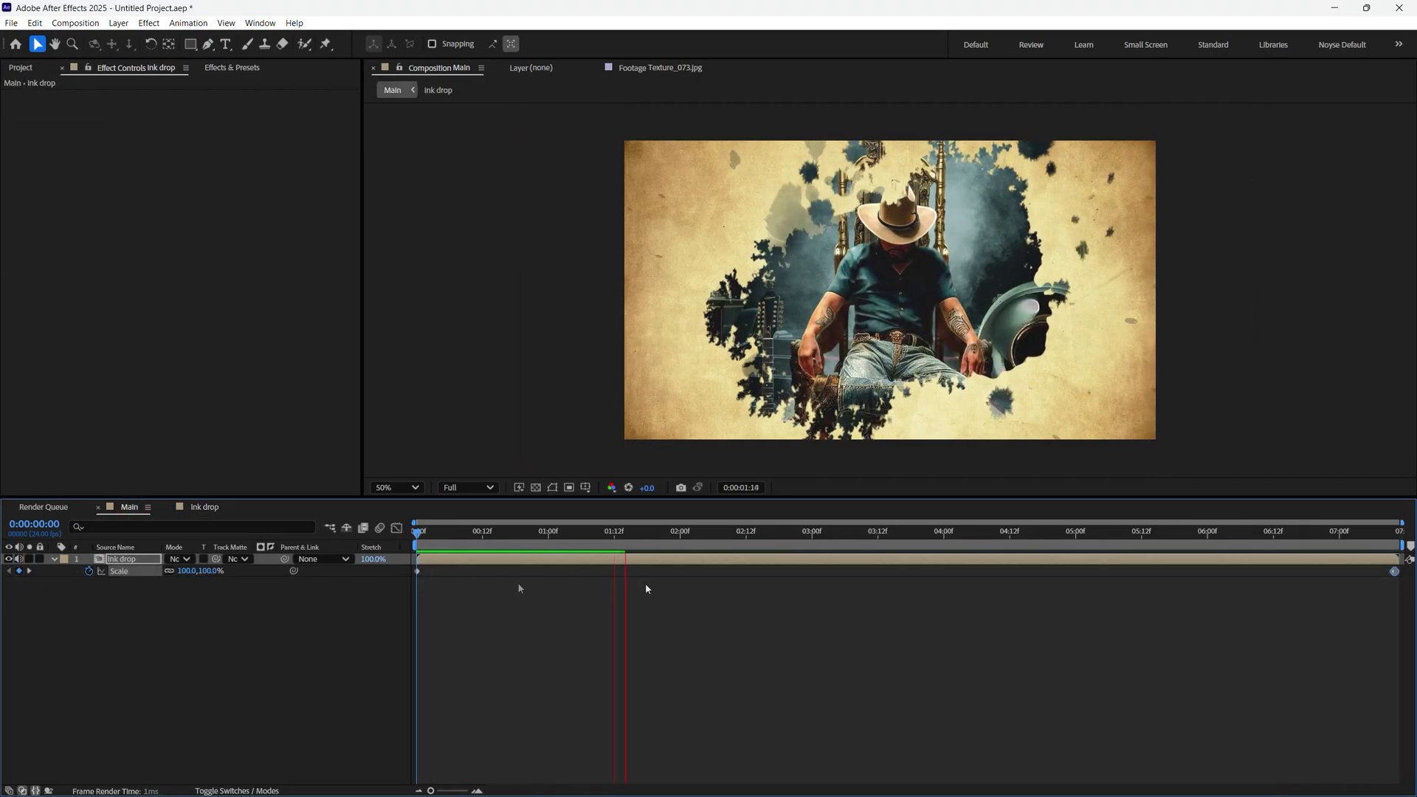
pyautogui.moveTo(660, 531)
pyautogui.mouseDown()
pyautogui.moveTo(1271, 543)
pyautogui.moveTo(517, 546)
pyautogui.moveTo(1296, 556)
pyautogui.moveTo(411, 573)
pyautogui.moveTo(1000, 585)
pyautogui.moveTo(1406, 559)
pyautogui.mouseUp()
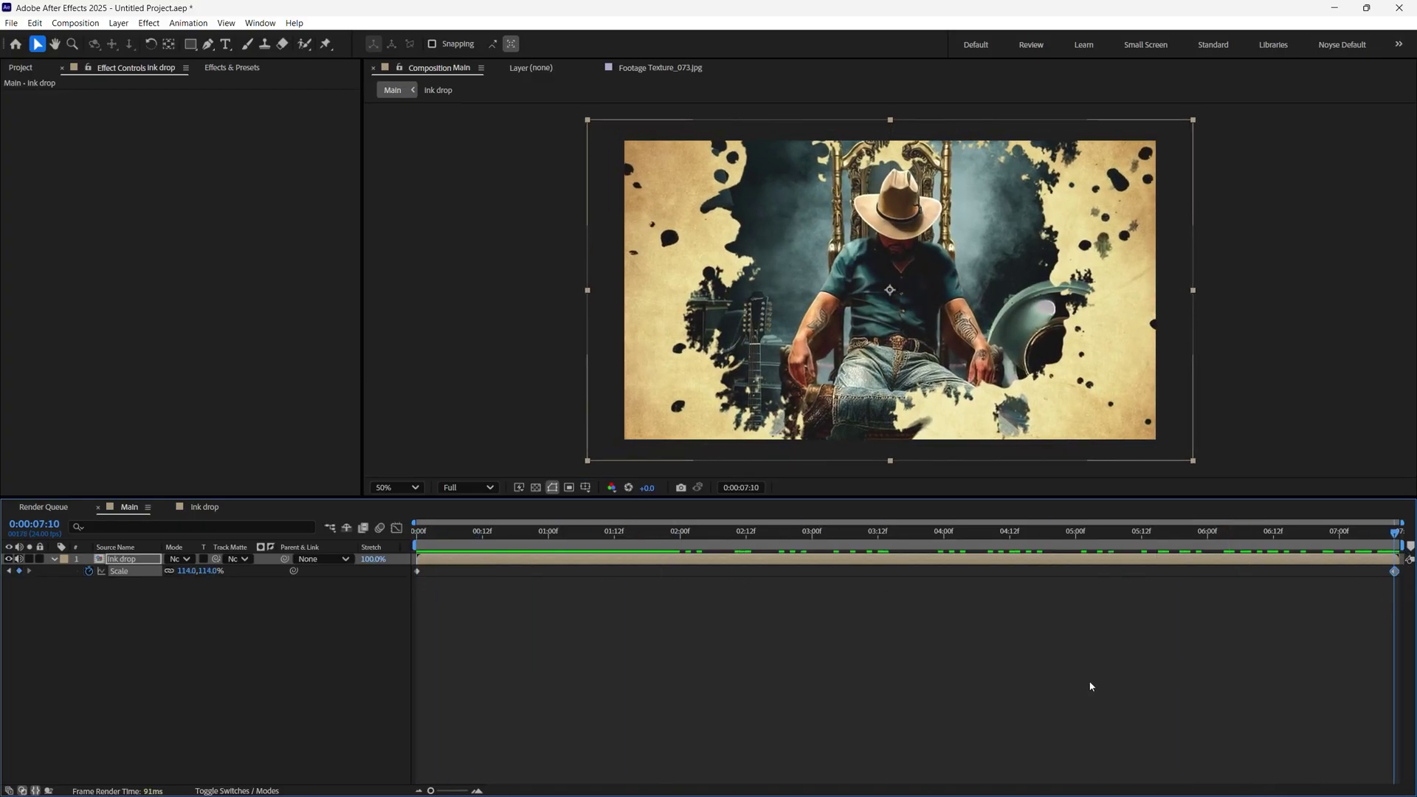